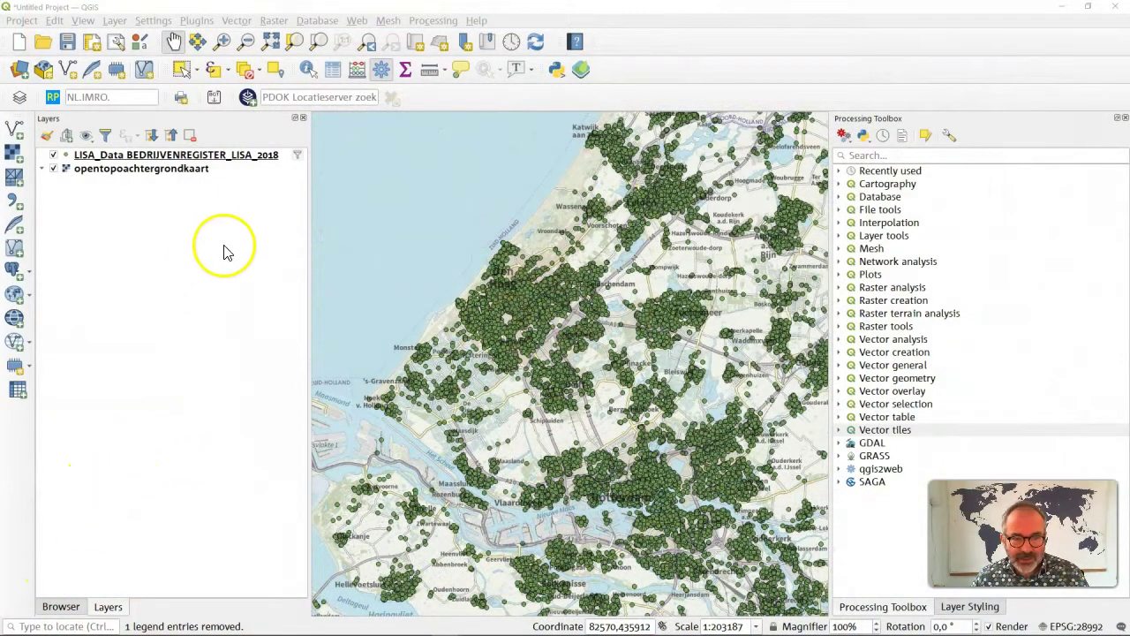
Filter the LISA_Data layer with "AFDELING" = 'Detailhandel (niet in auto's)' in the Query Builder.
right_click(283, 163)
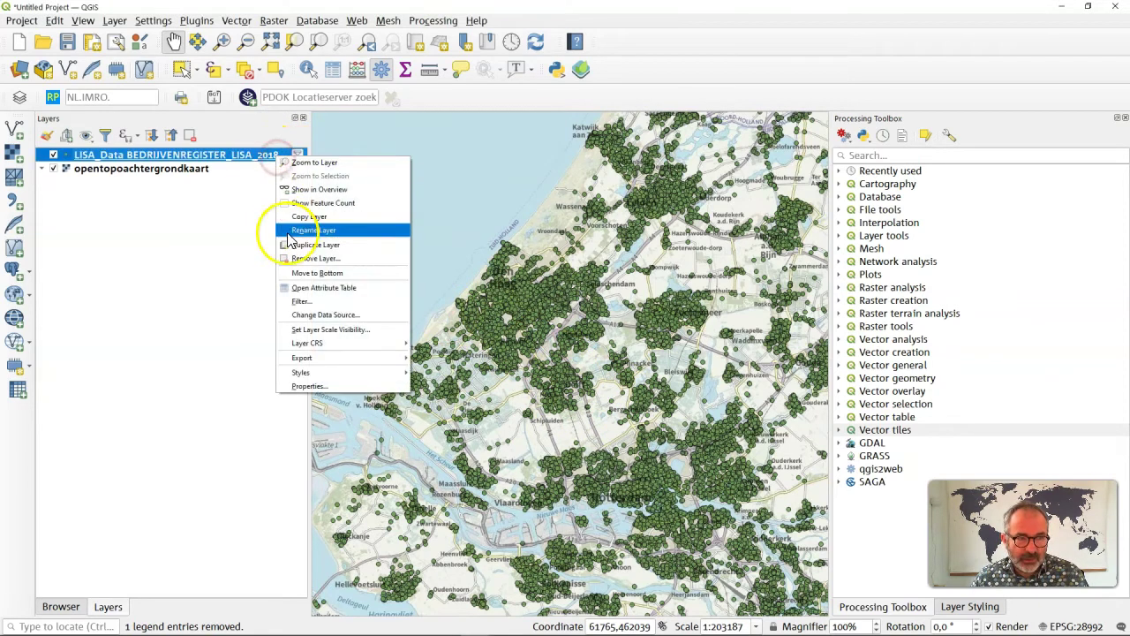
left_click(305, 299)
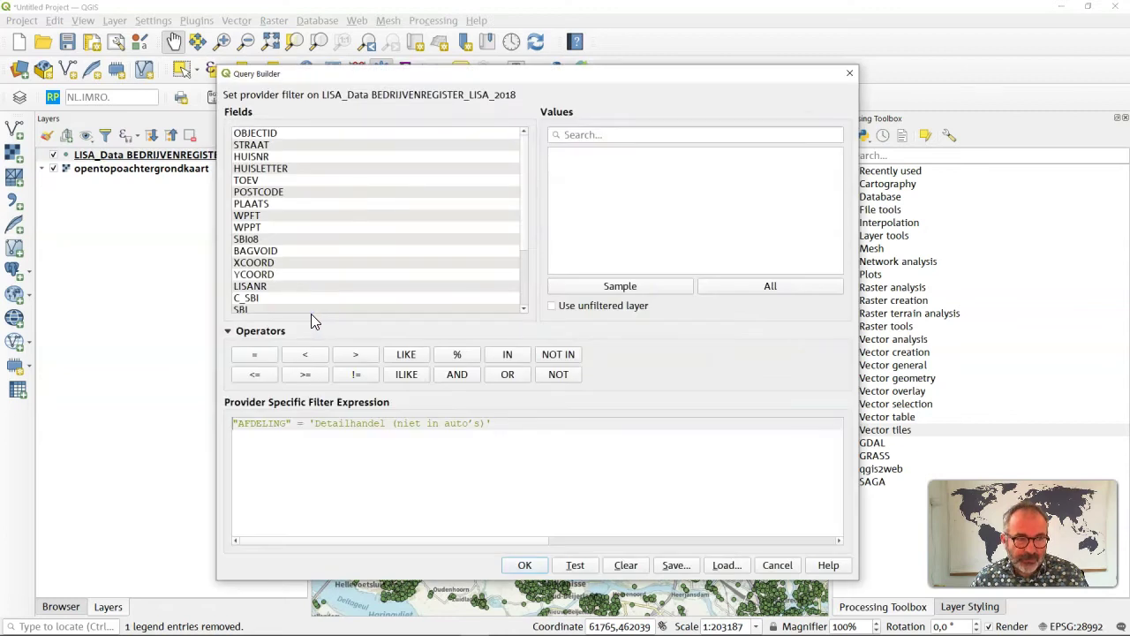
left_click(271, 452)
double_click(265, 423)
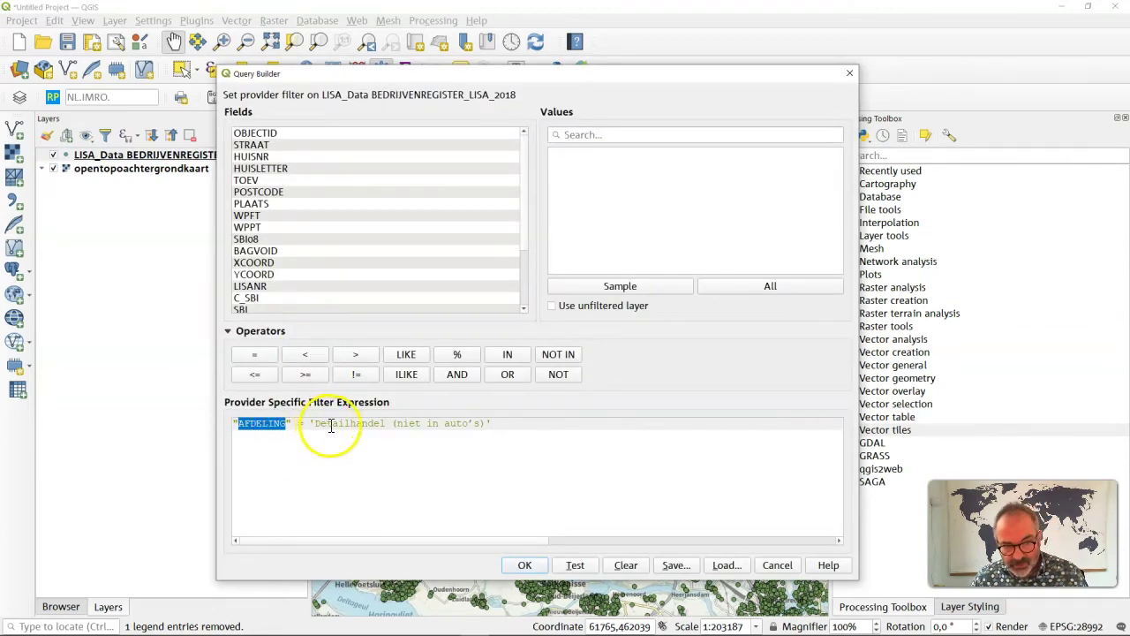
left_click(270, 431)
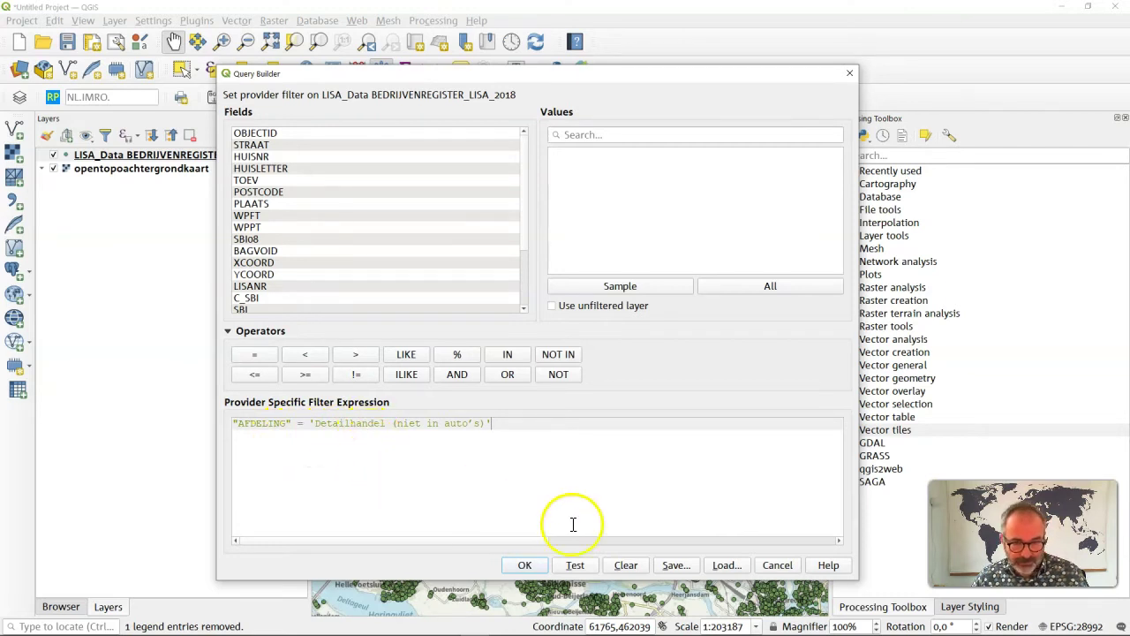
left_click(526, 564)
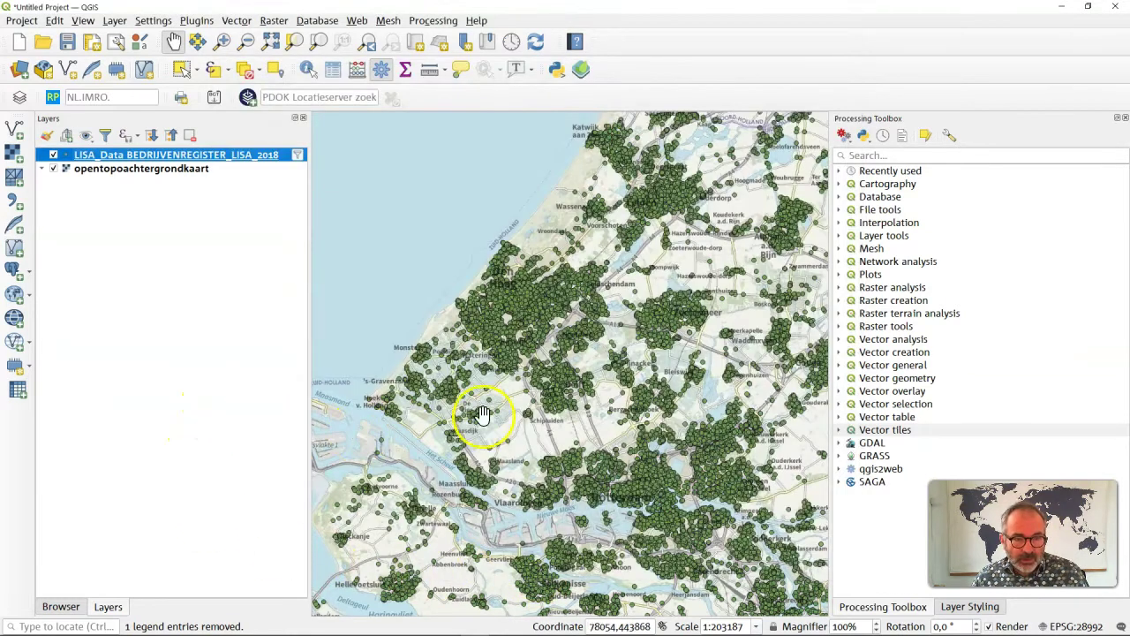
Zoom the map in over Delft to about 1:50797.
scroll(530, 353, "up", 2)
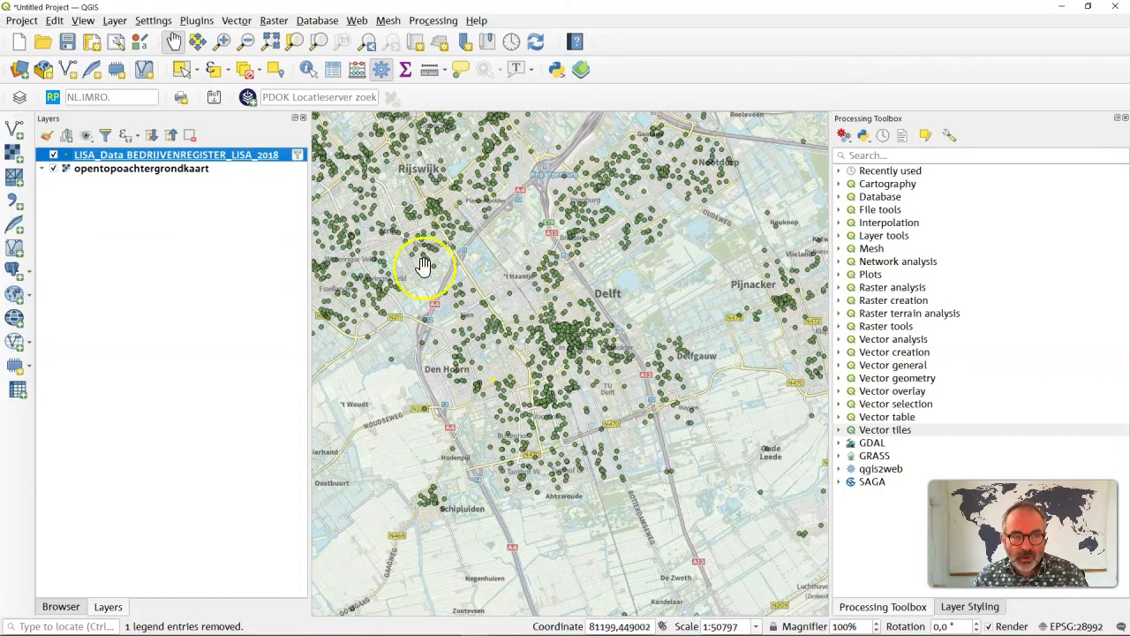
Duplicate the filtered LISA_Data shop layer.
right_click(226, 156)
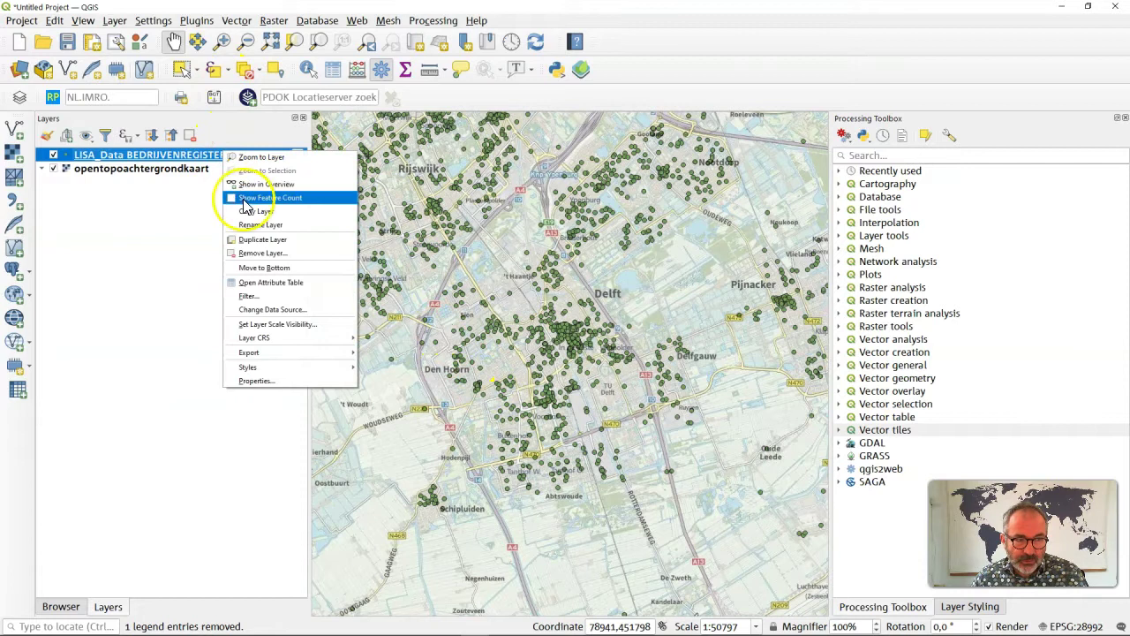
left_click(257, 241)
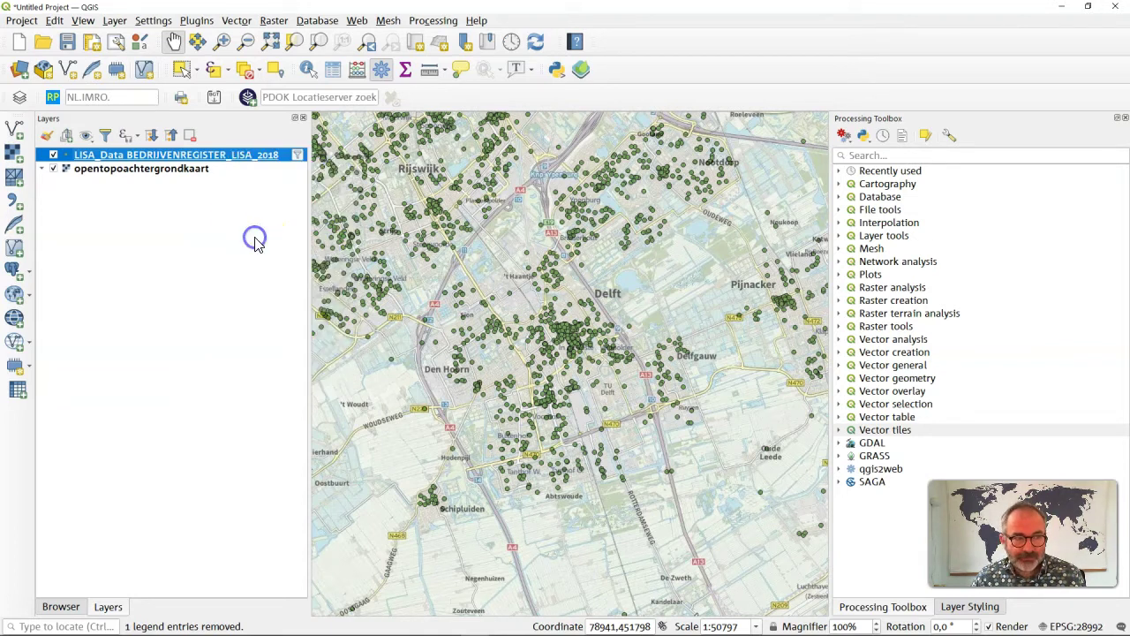
left_click(265, 239)
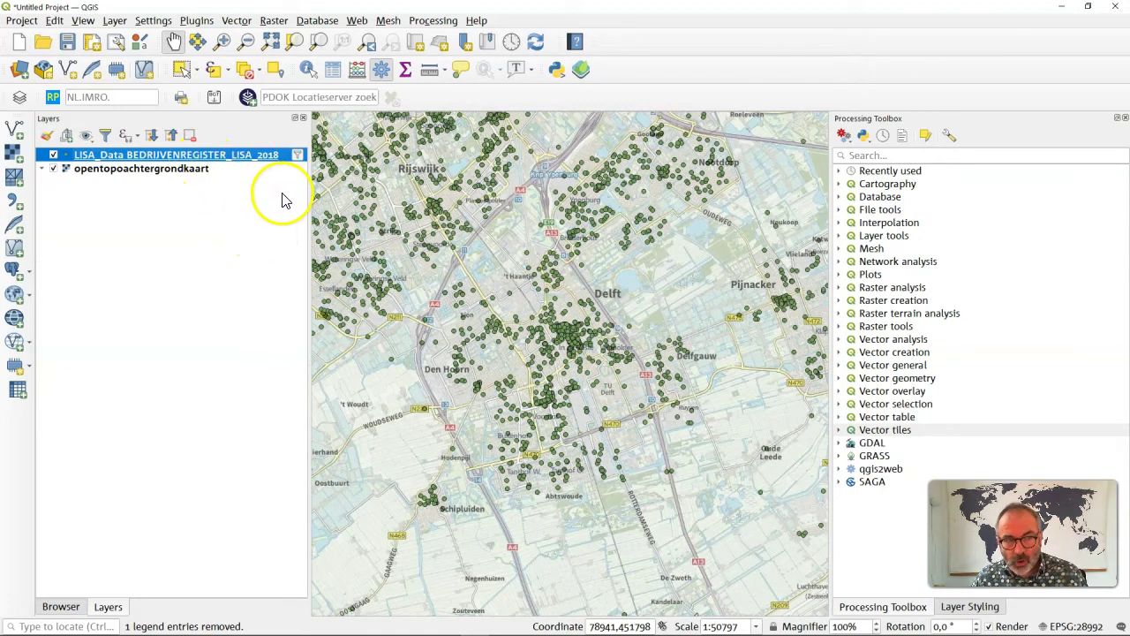
double_click(250, 158)
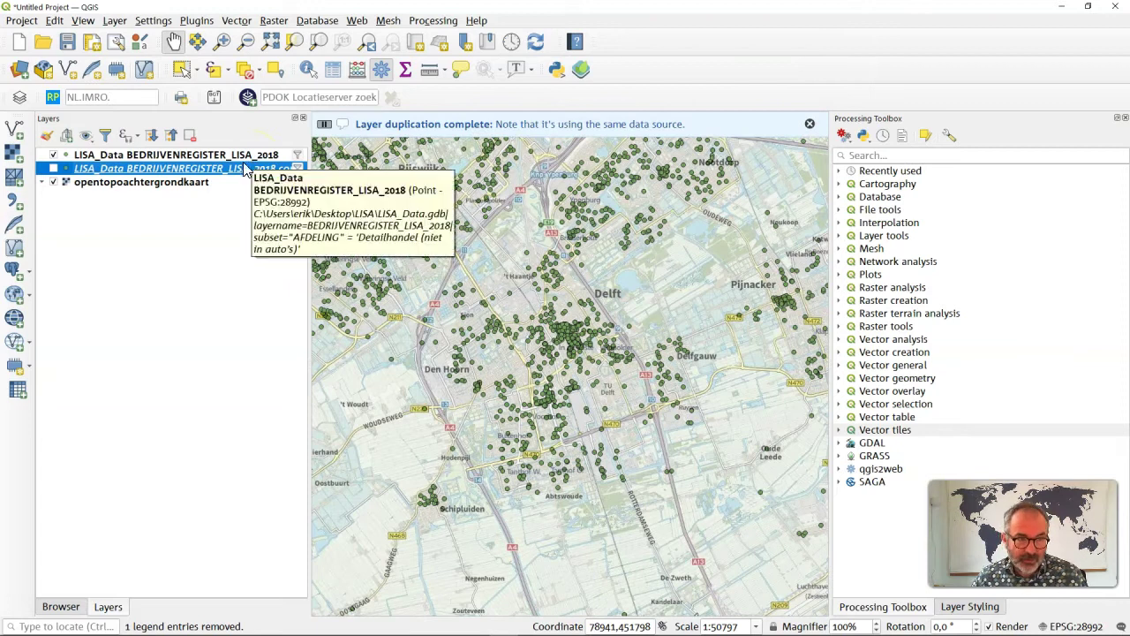
Keep the copy hidden and open Layer Styling for the original shop layer with F7.
left_click(53, 167)
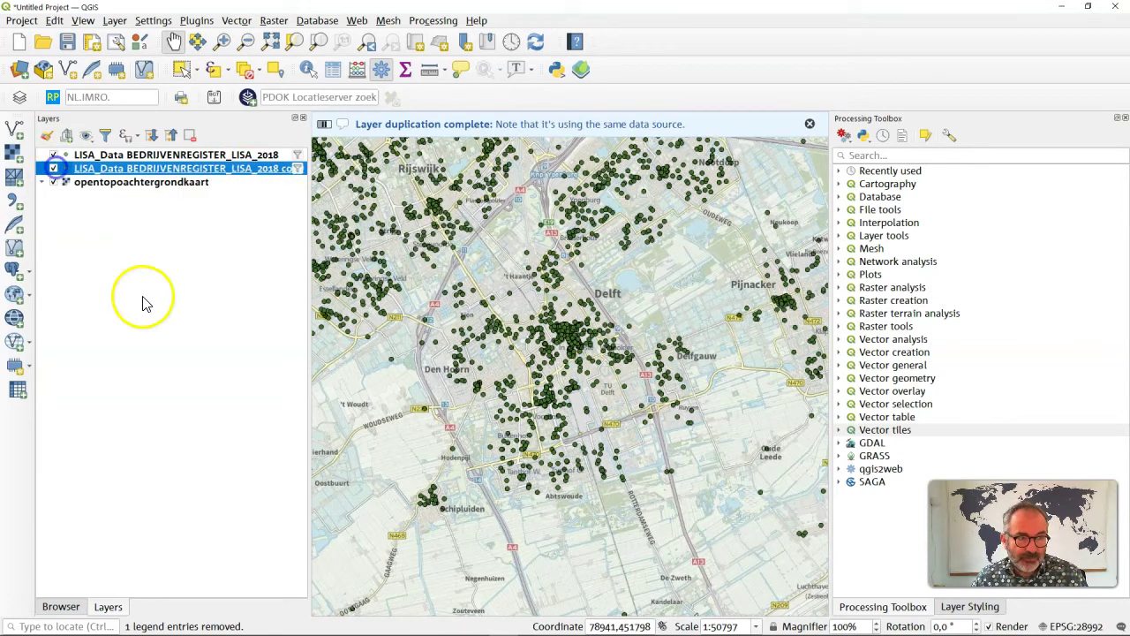
left_click(53, 168)
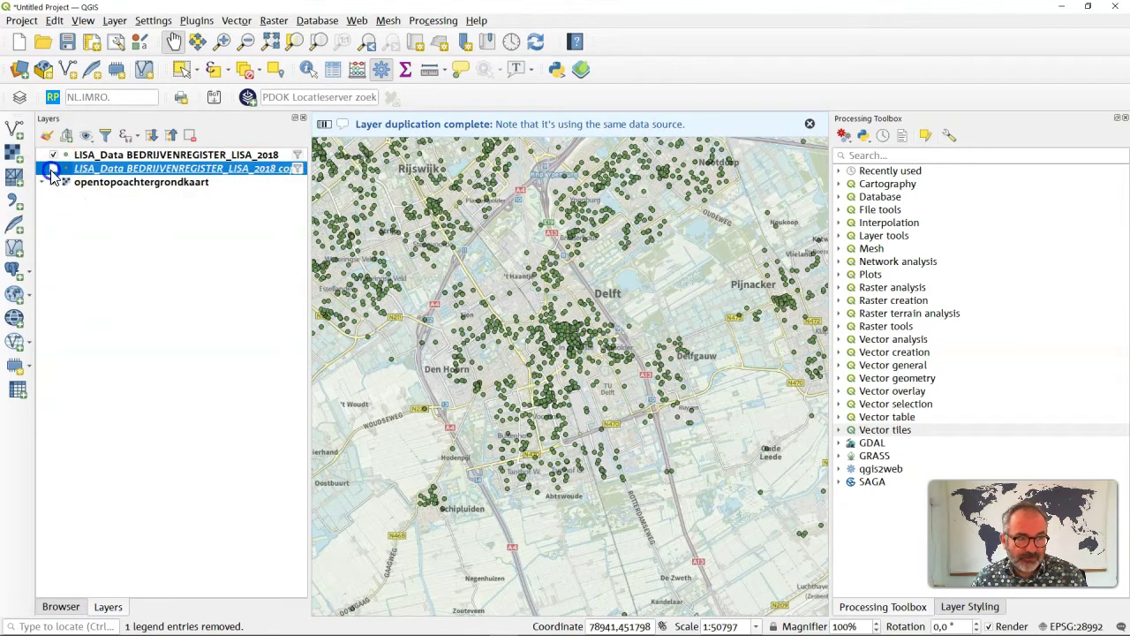
left_click(133, 154)
key("F7")
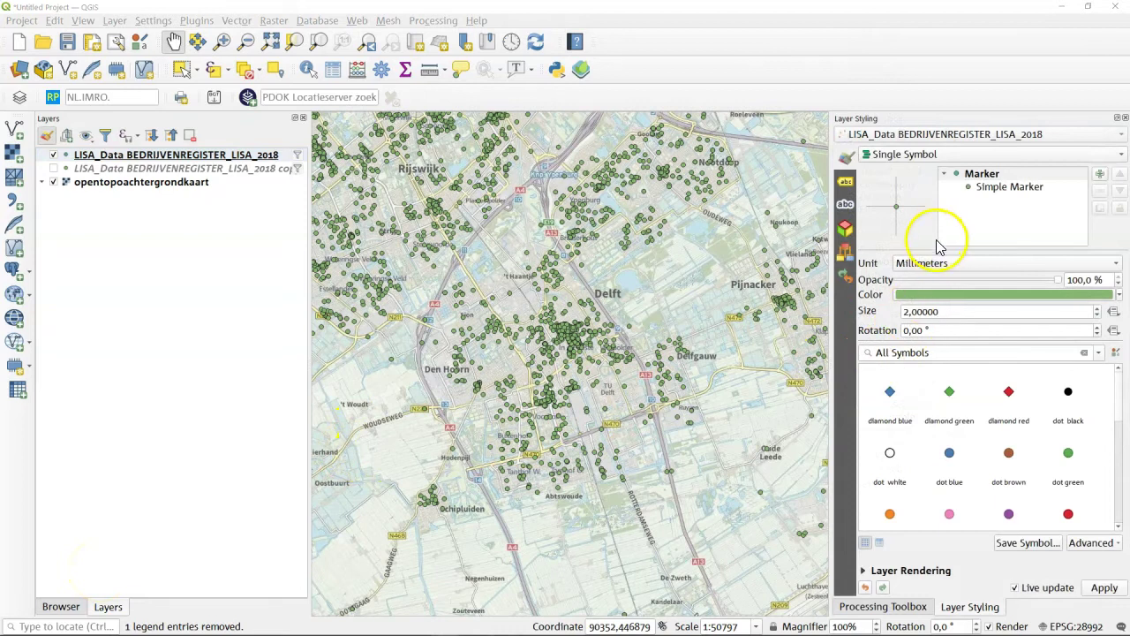
Switch the LISA_Data renderer to Heatmap and set its blending mode to Multiply.
left_click(927, 156)
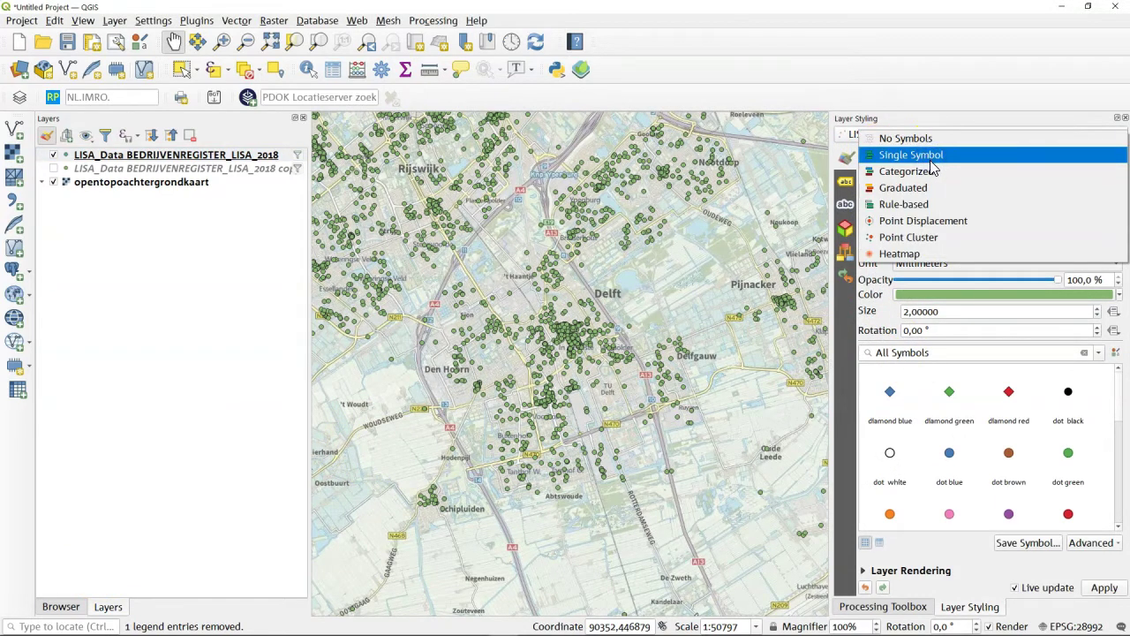
left_click(923, 255)
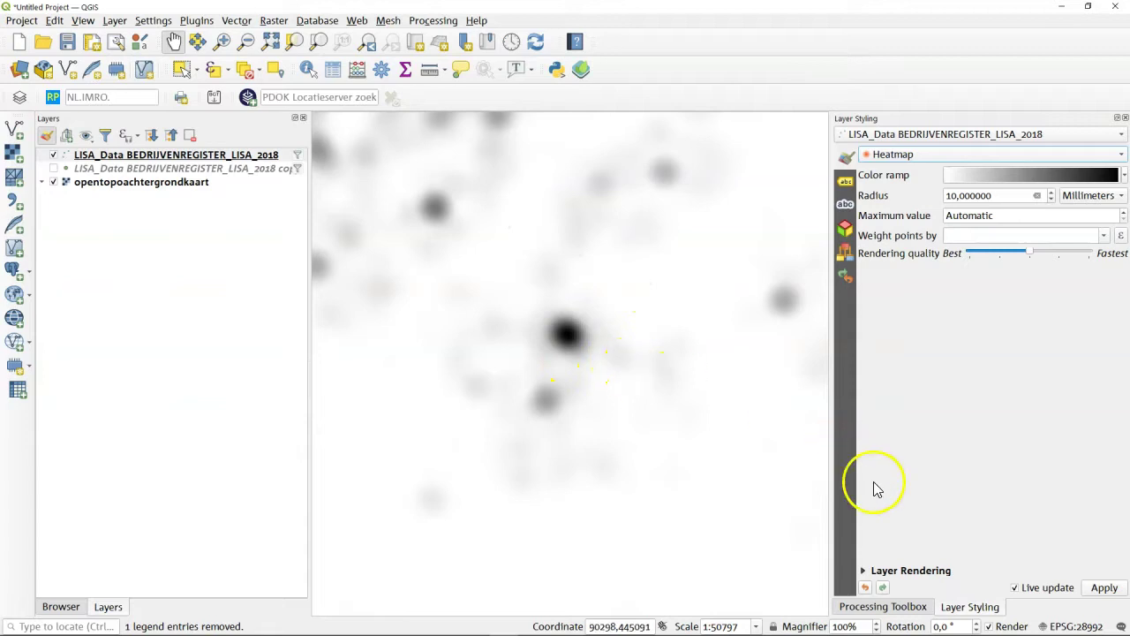
left_click(864, 571)
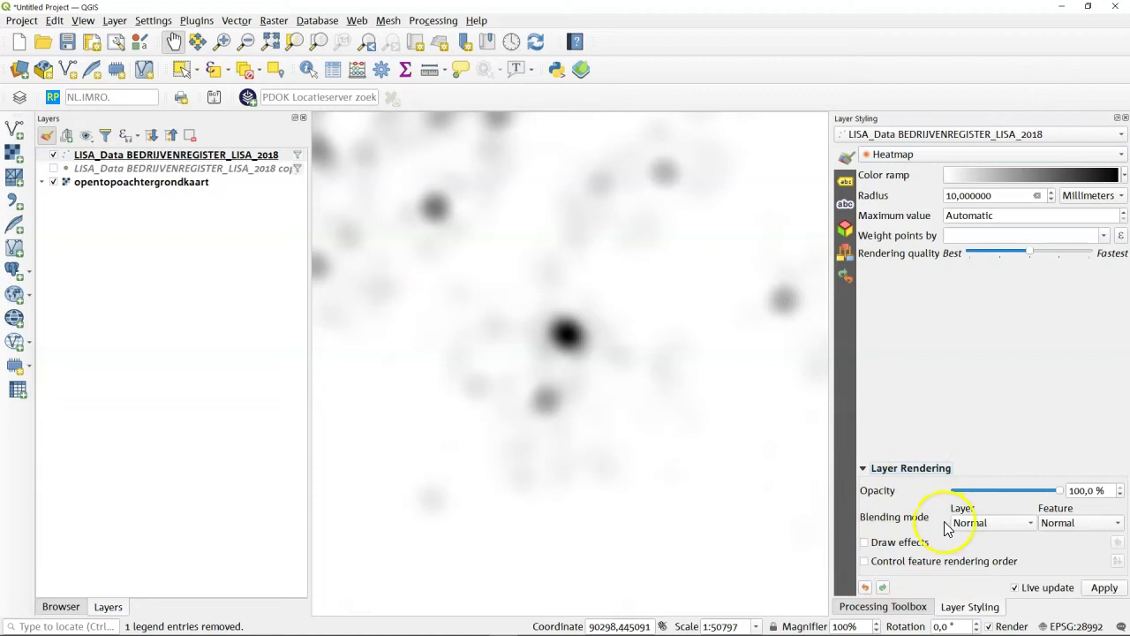
left_click(976, 525)
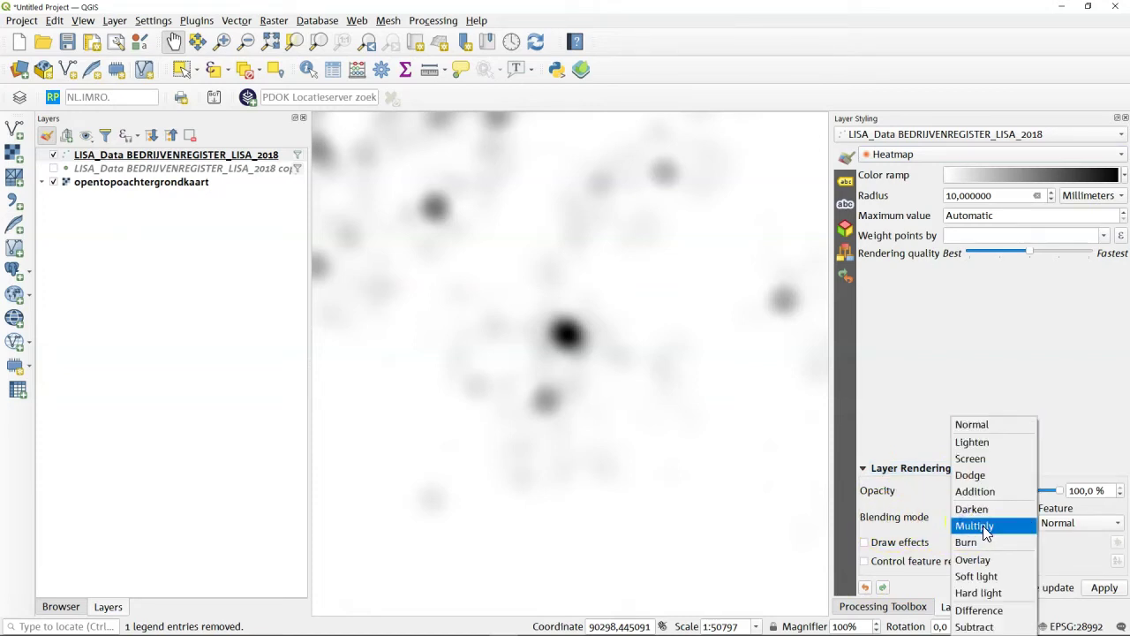
left_click(982, 528)
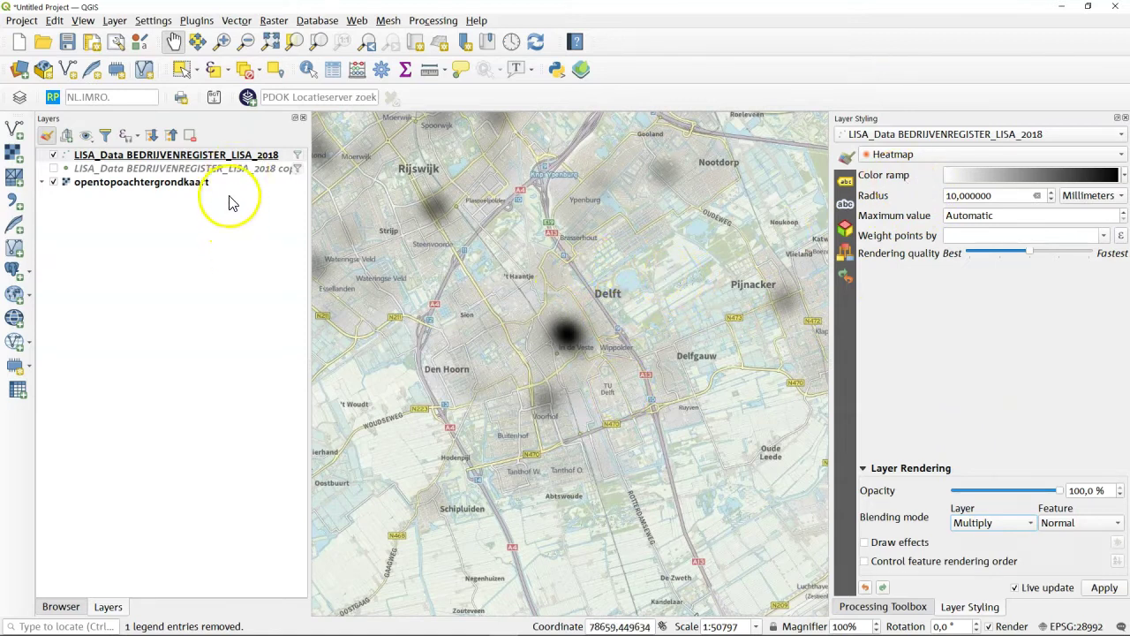
Choose Reds as the heatmap's colour ramp.
left_click(1124, 175)
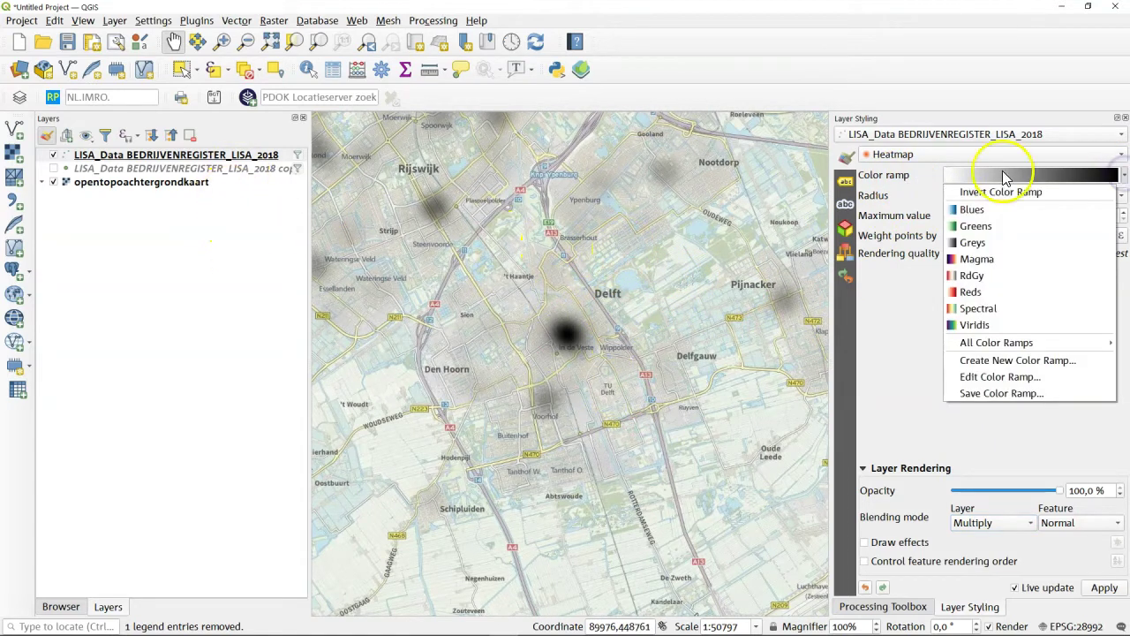
left_click(998, 291)
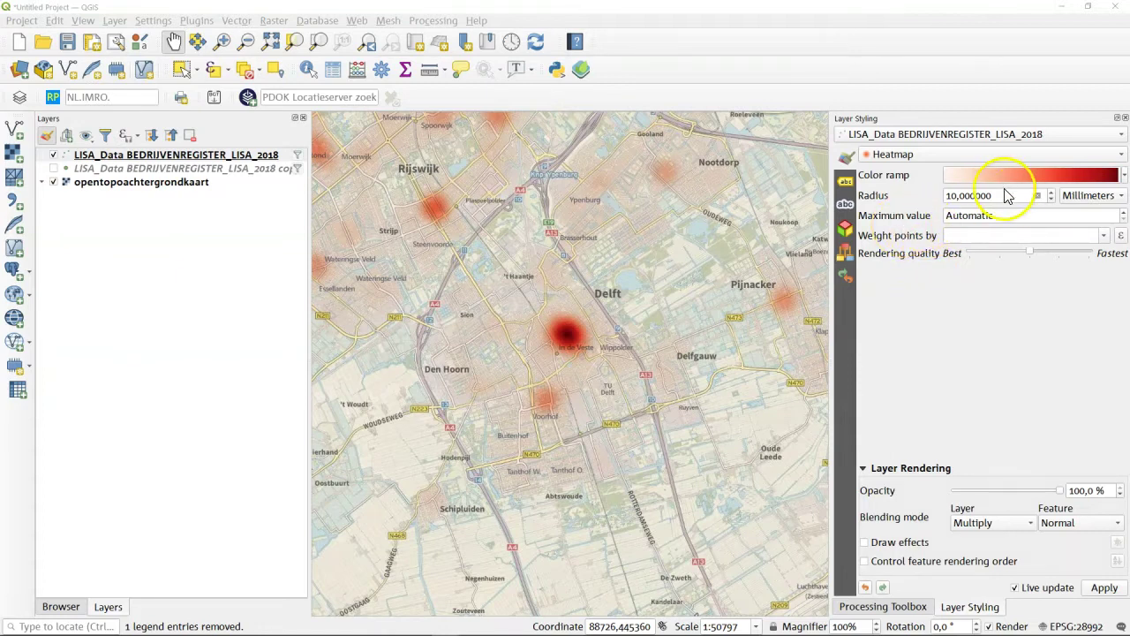
Set the heatmap radius to 15 mm and a fixed maximum value of 25.
left_click_drag(958, 195, 934, 195)
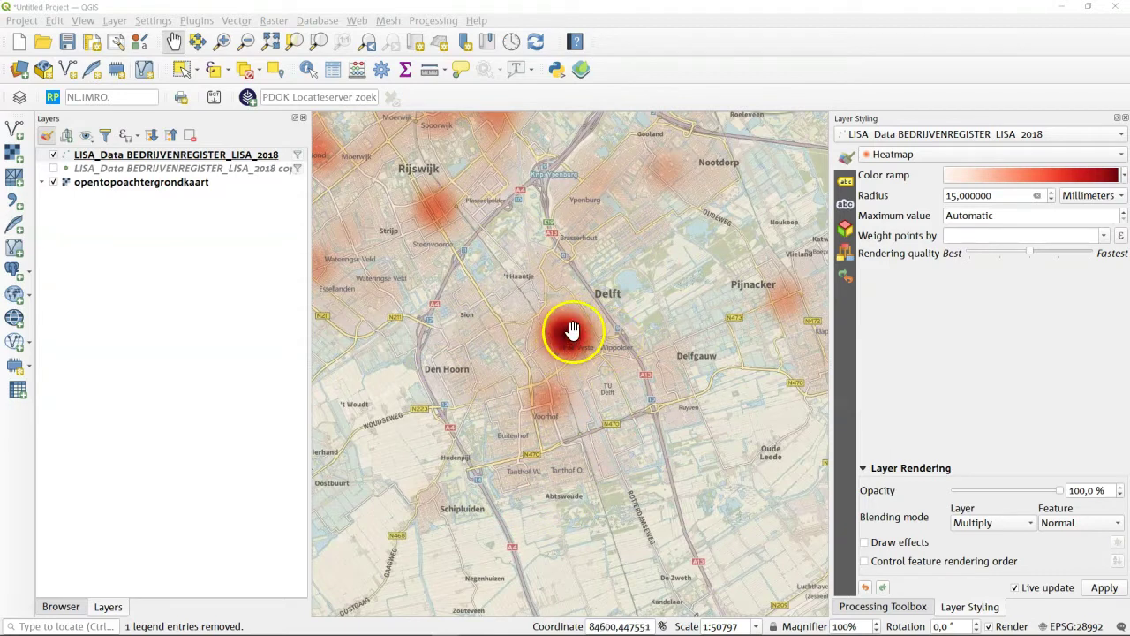
left_click(1004, 217)
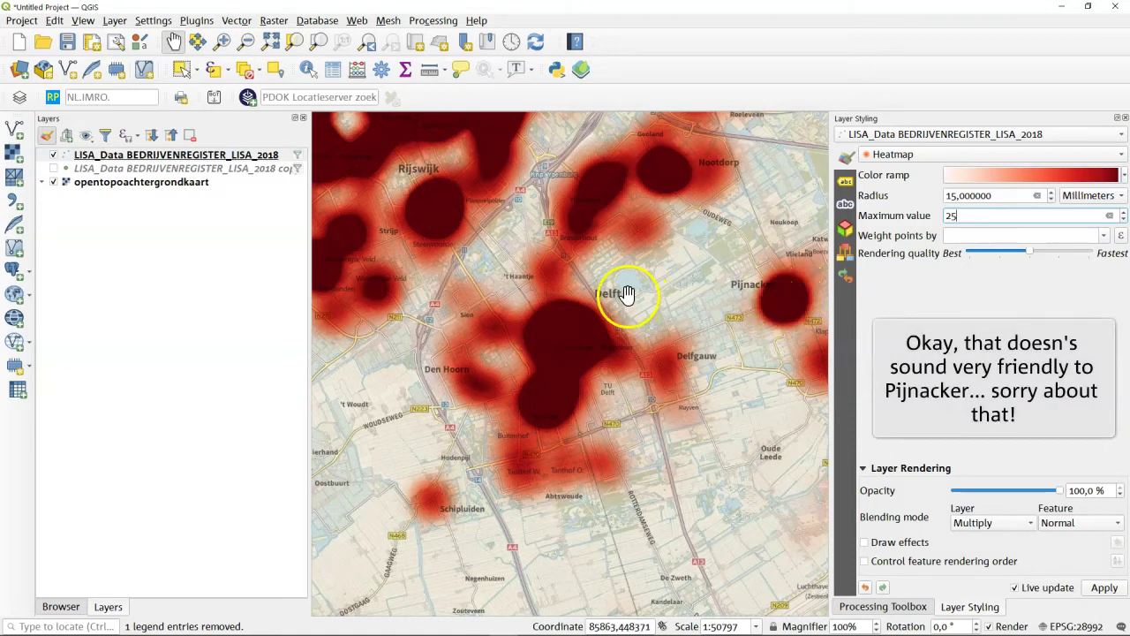
key("Return")
left_click_drag(1004, 217, 932, 219)
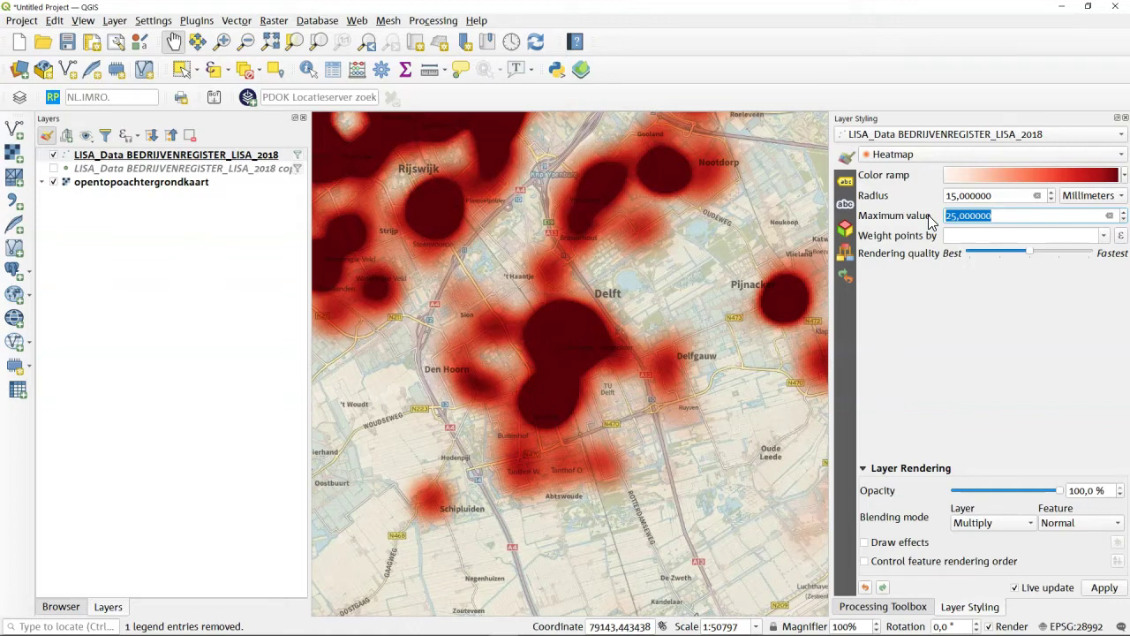
Lower the heatmap maximum value to 10 and zoom in on Delft.
type("10")
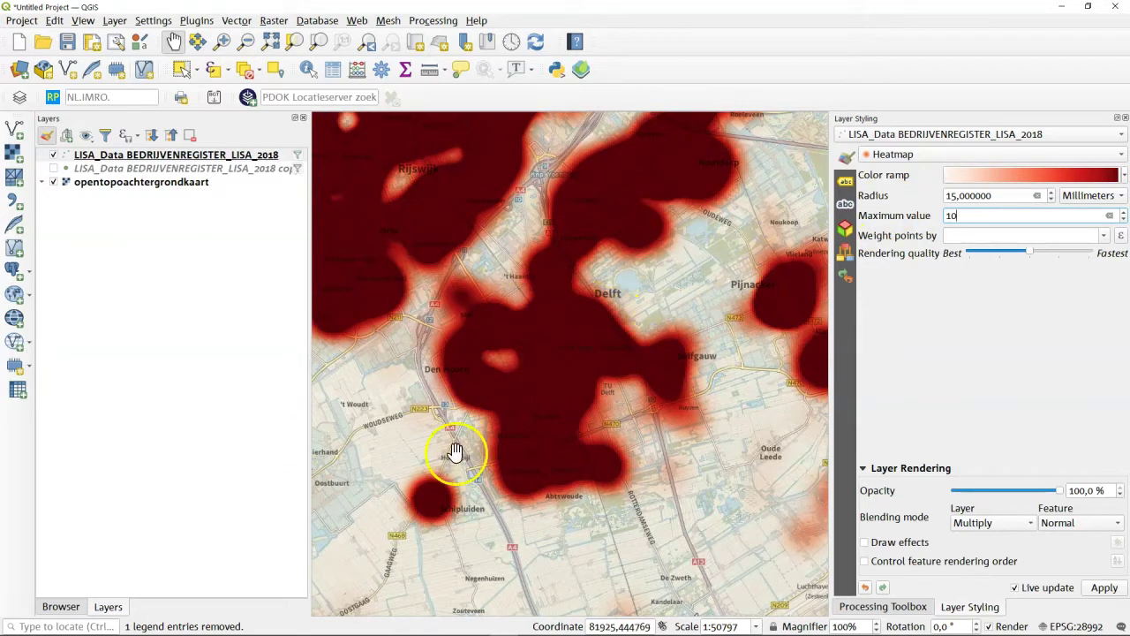
scroll(567, 383, "up", 1)
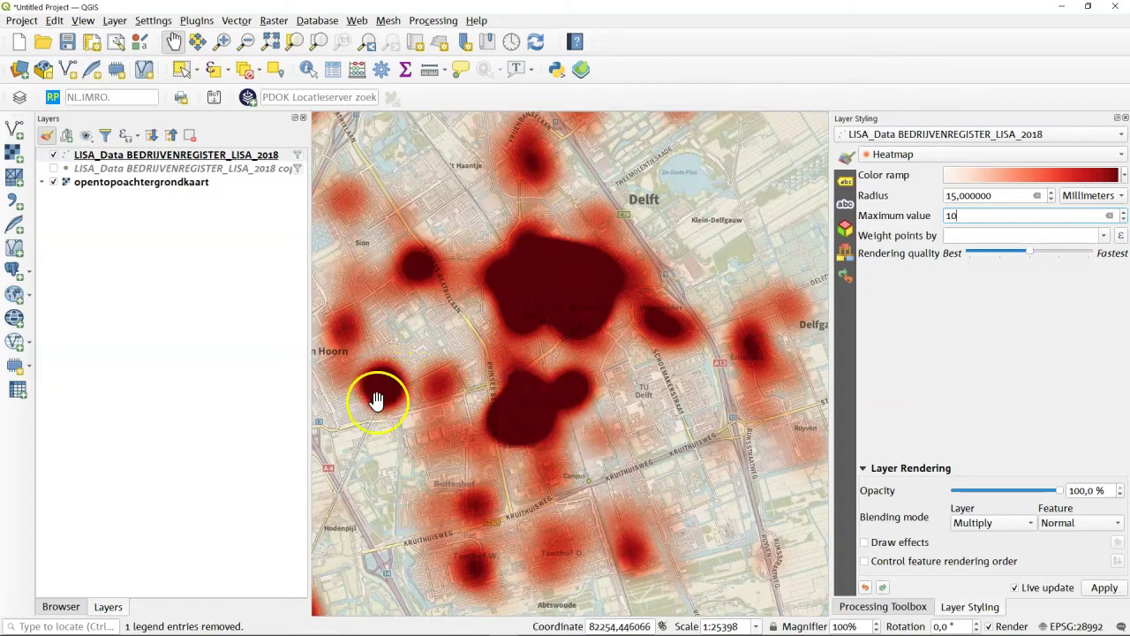
scroll(445, 396, "up", 1)
Pan the map across inner Delft to reveal the northern shop hotspots.
left_click_drag(468, 392, 630, 358)
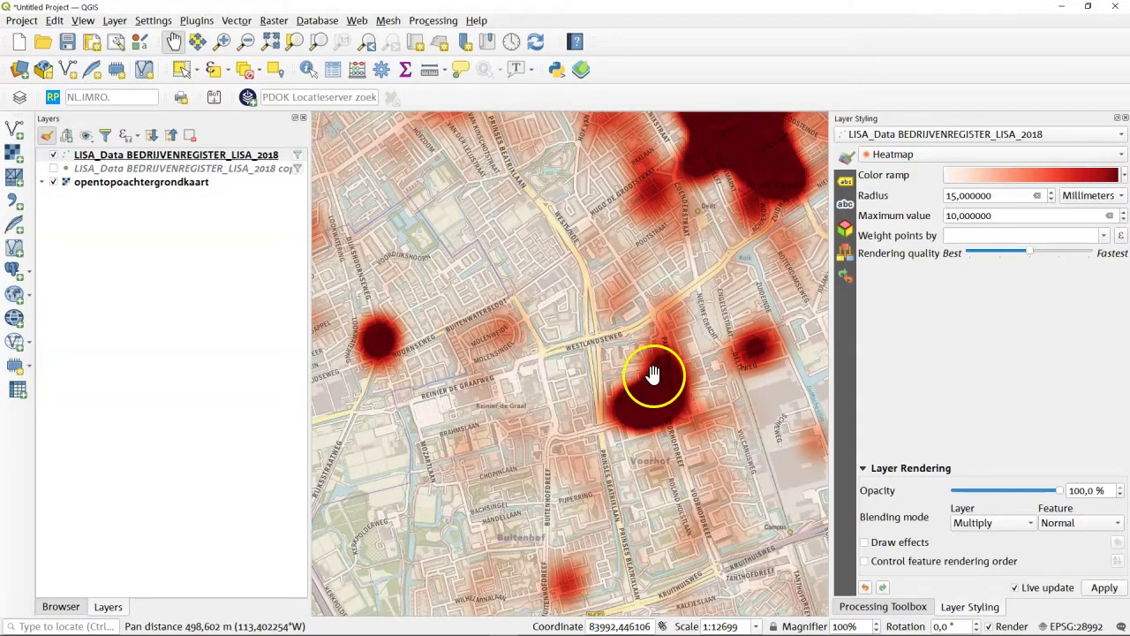
left_click(761, 346)
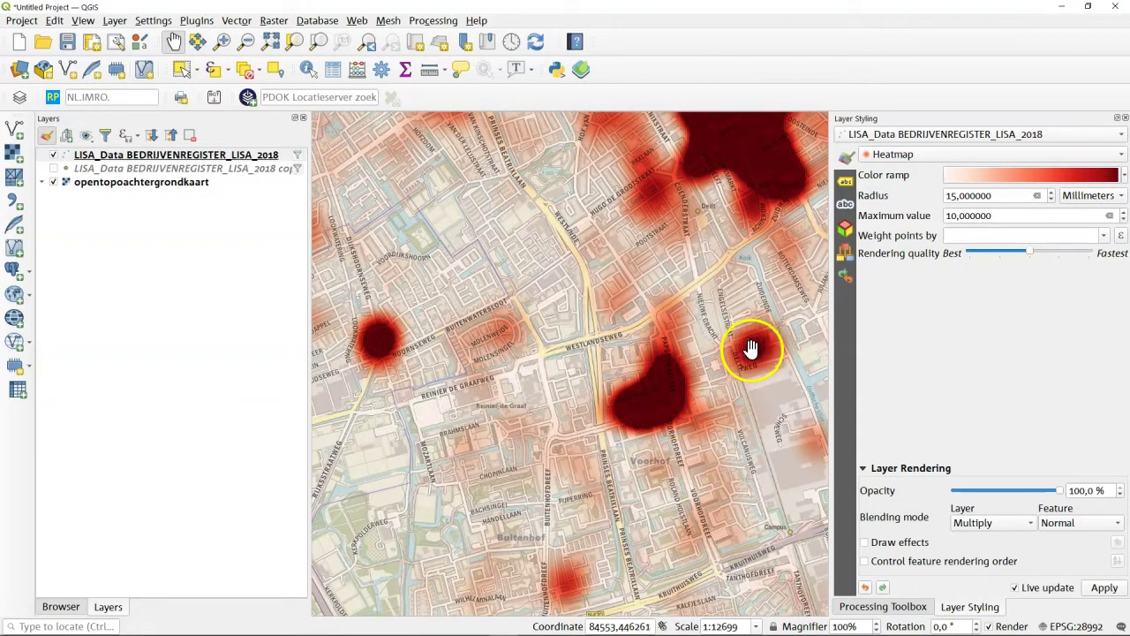
left_click_drag(750, 351, 739, 454)
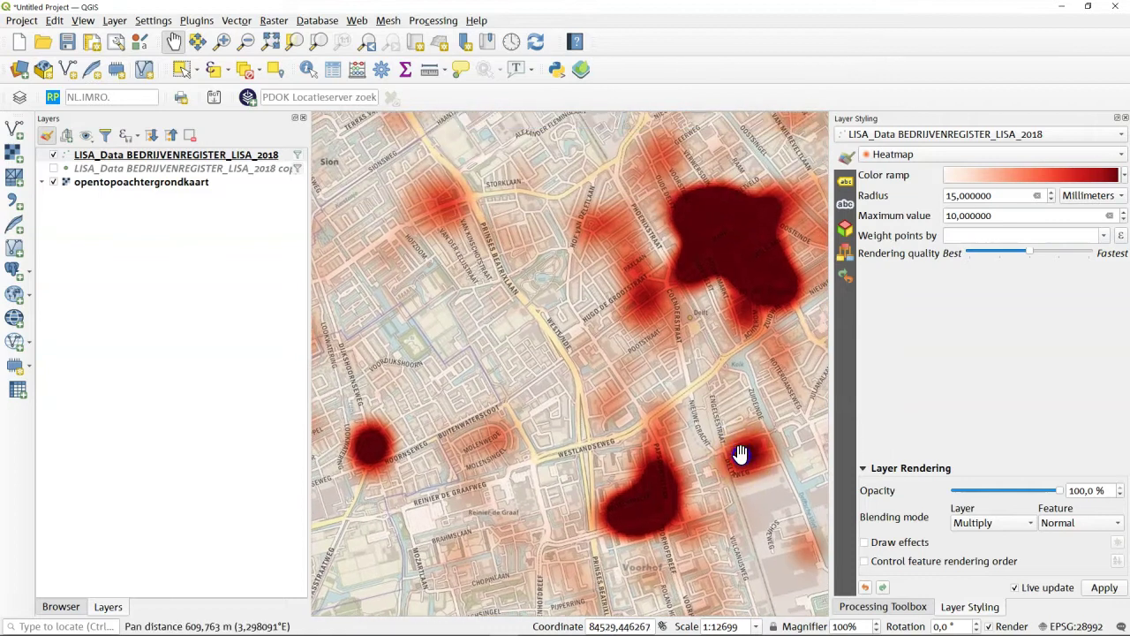
left_click(305, 453)
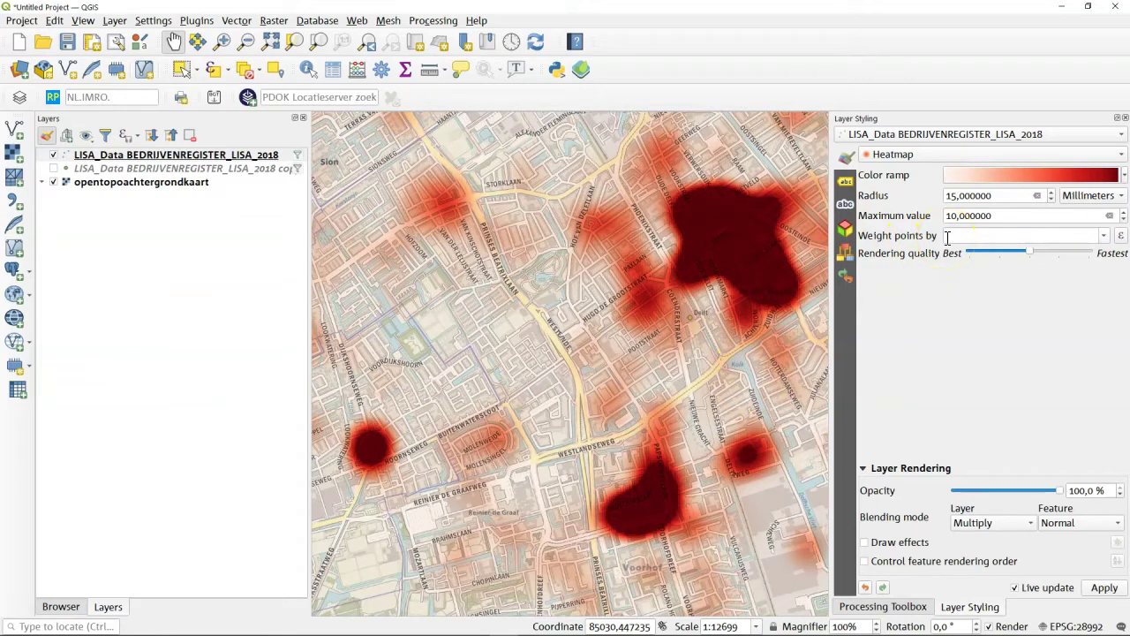
Weight the heatmap points by WPFT and change the maximum value to 50.
left_click(1105, 237)
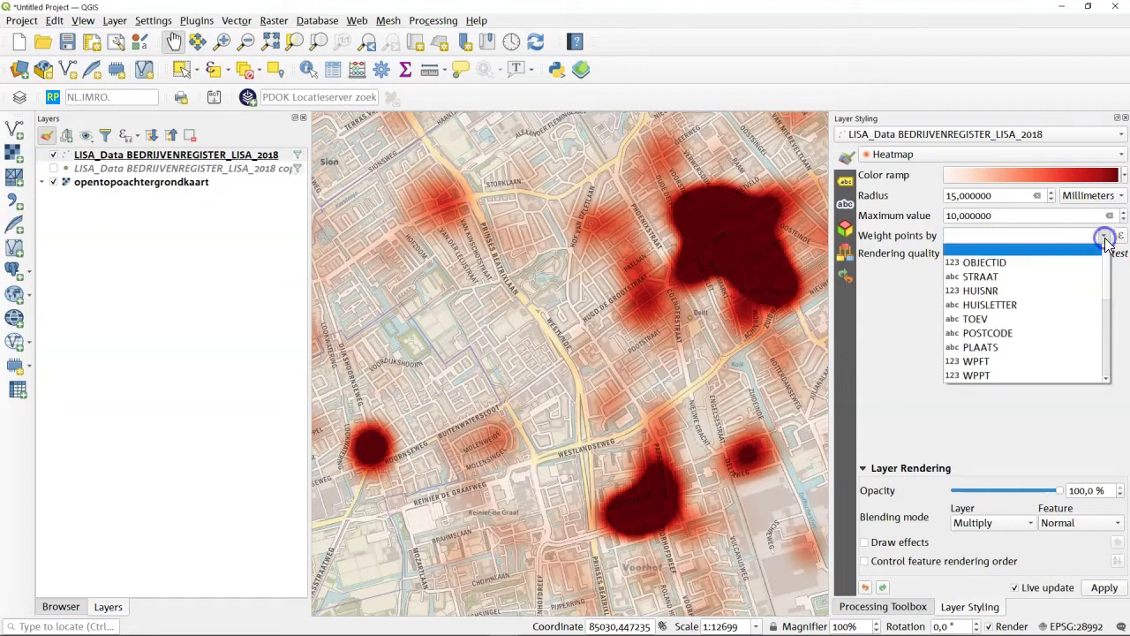
left_click(982, 361)
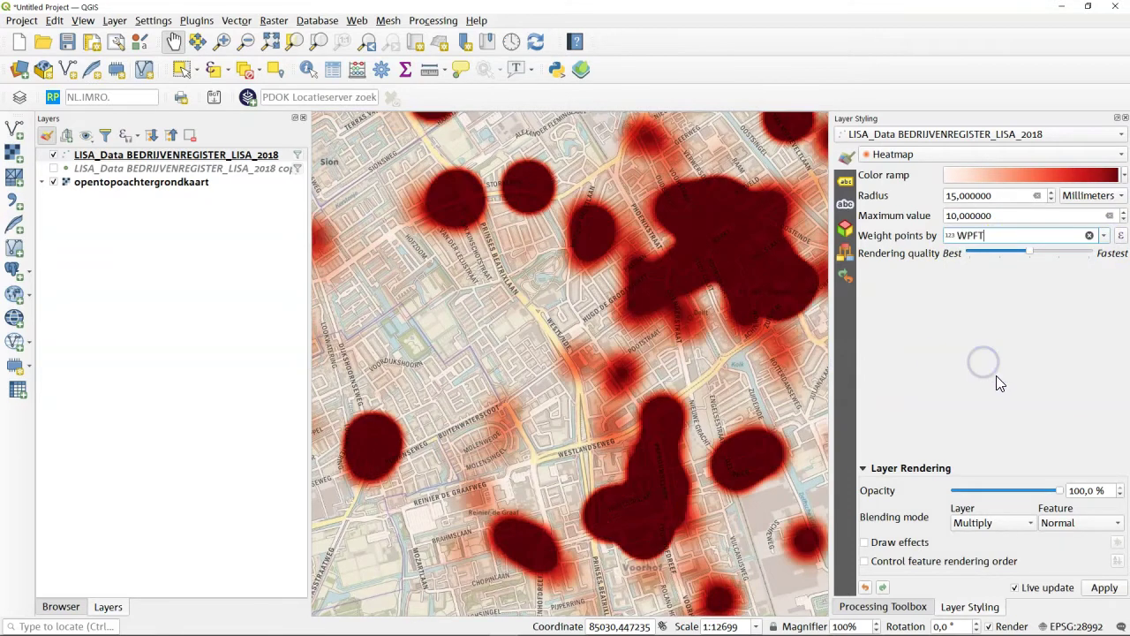
left_click(947, 216)
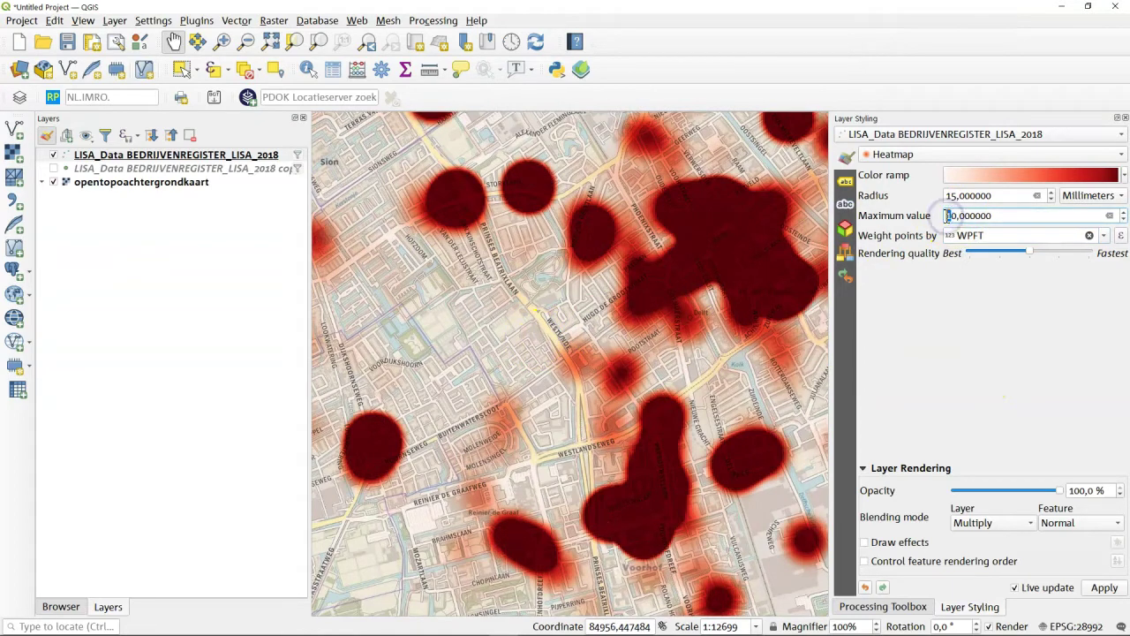
key("Delete")
type("5")
scroll(466, 297, "down", 1)
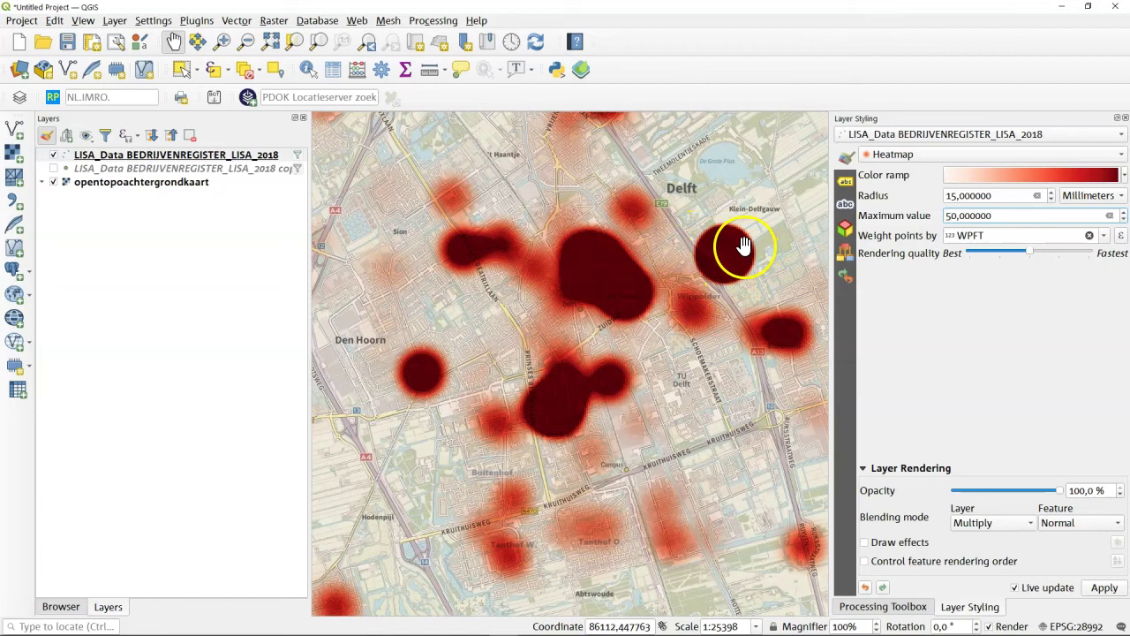
Raise the heatmap maximum value to 250.
left_click(953, 235)
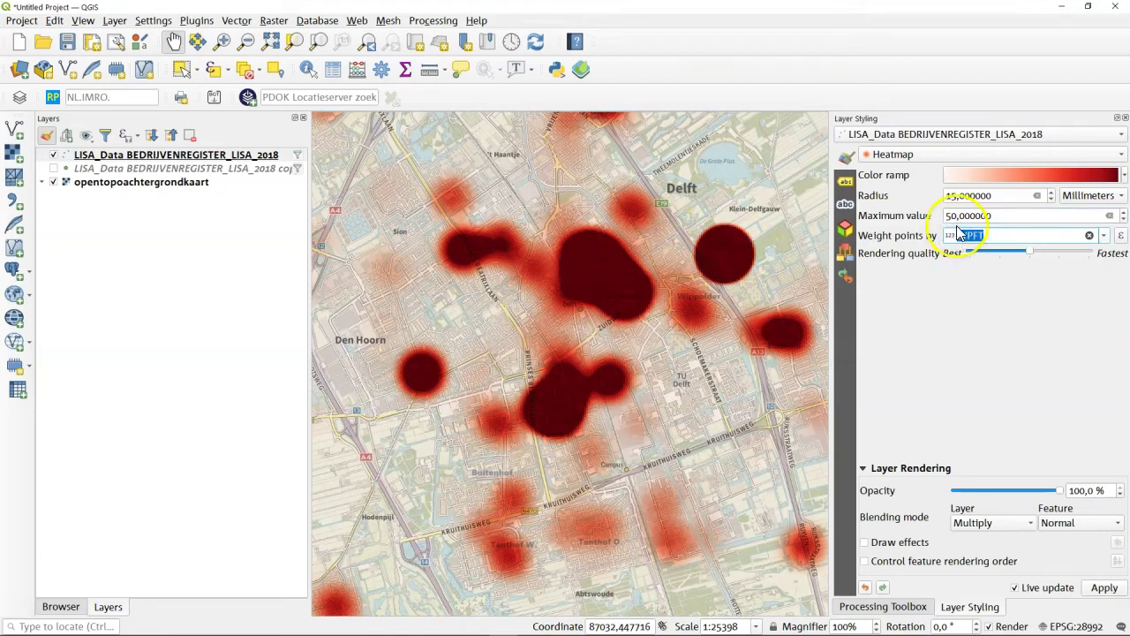
left_click(948, 215)
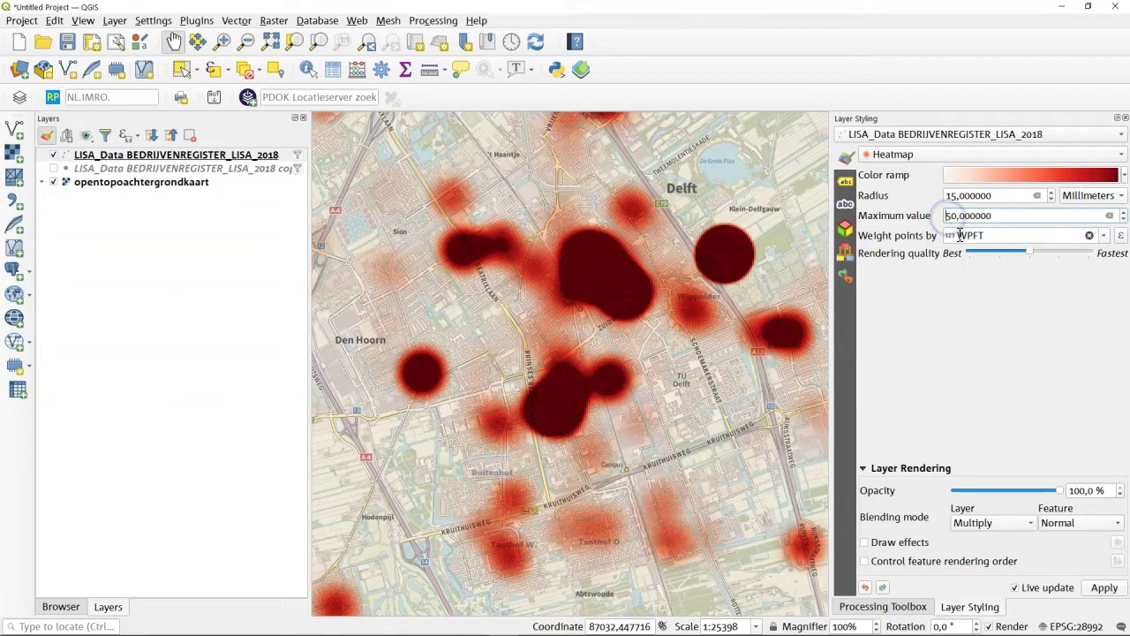
left_click(960, 217)
type("2")
left_click(747, 222)
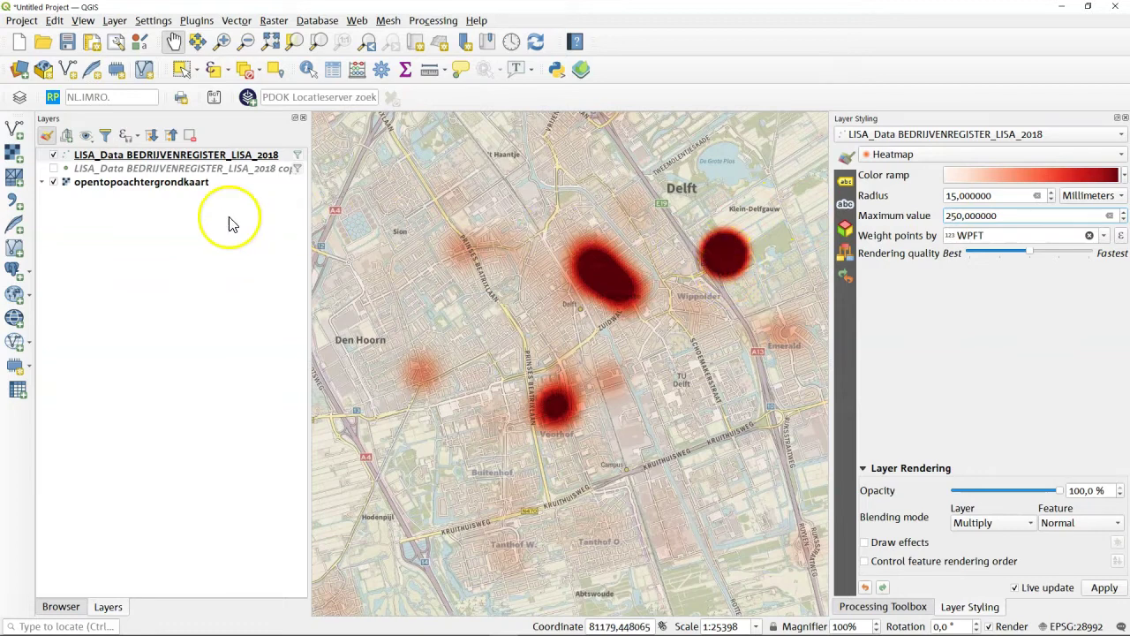
Show the copy layer's points and identify the northeast hotspot shop, reading WPFT 620.
left_click(53, 176)
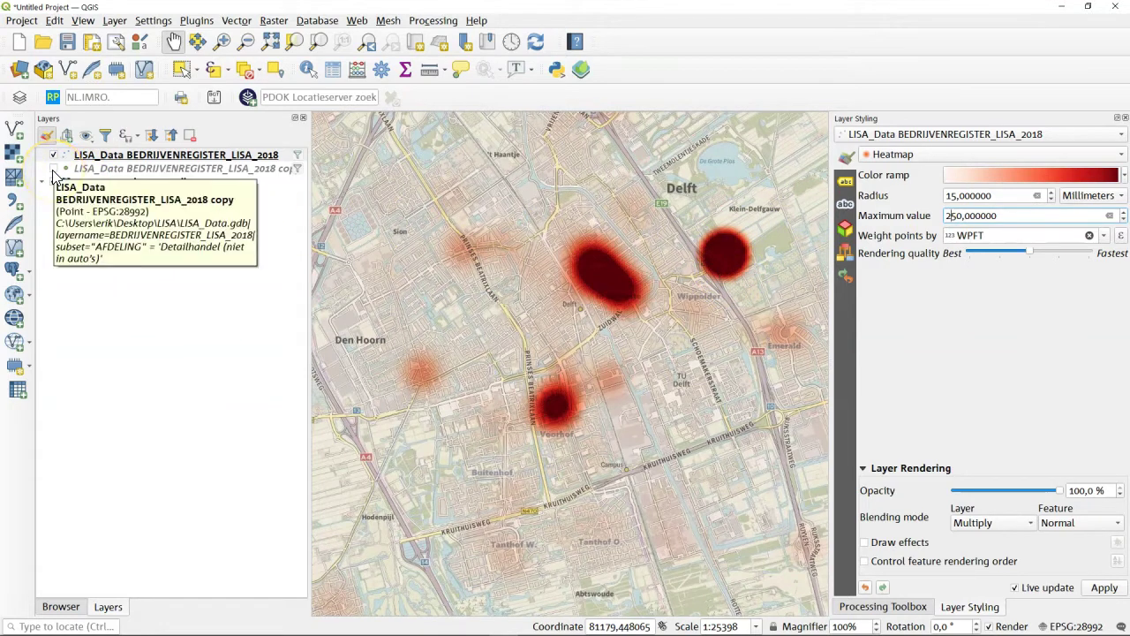
left_click(53, 168)
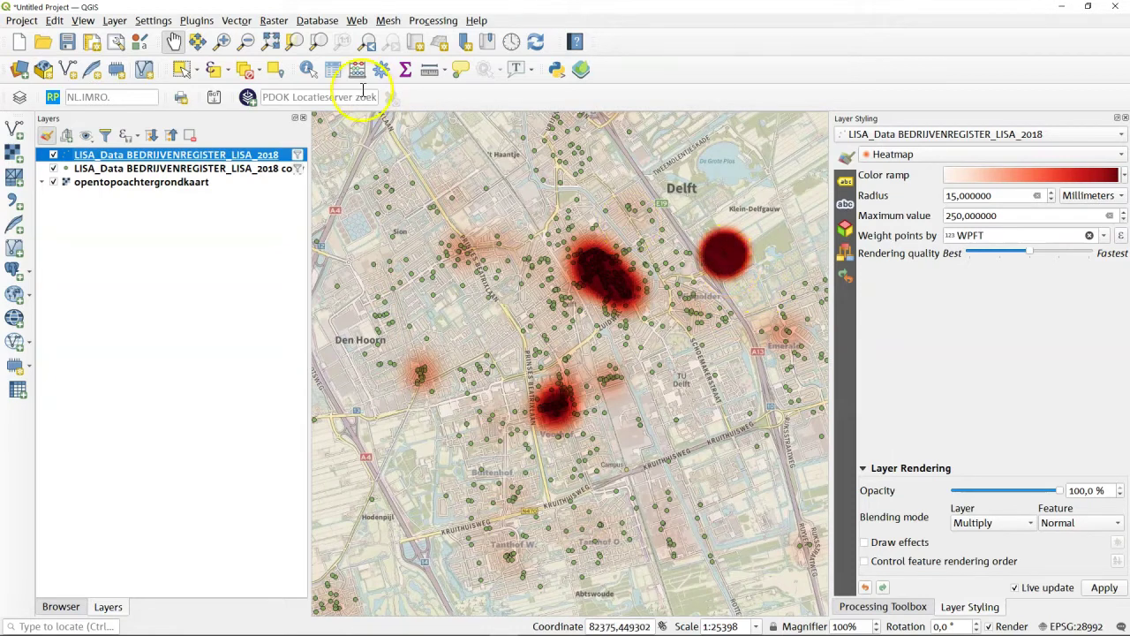
left_click(308, 69)
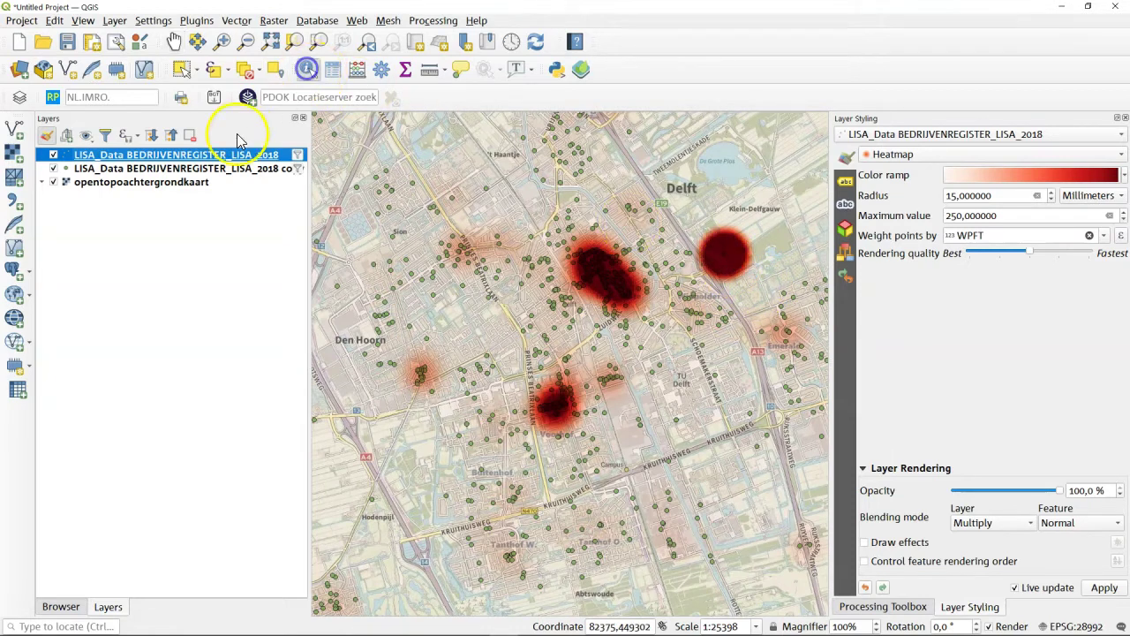
left_click(731, 260)
left_click(760, 268)
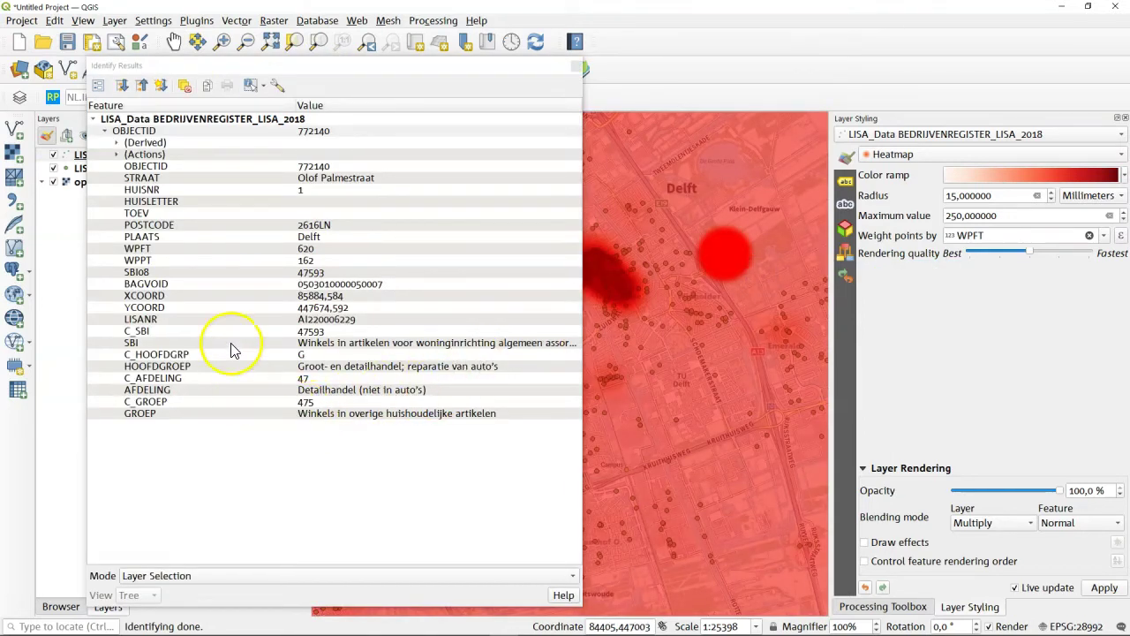
left_click(294, 250)
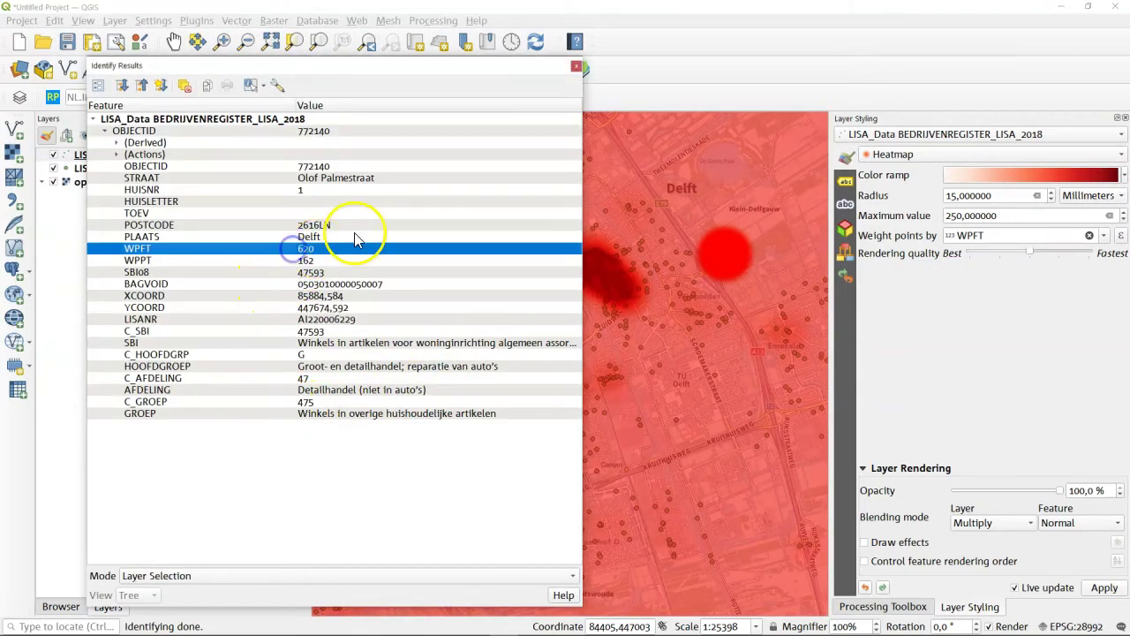
left_click(578, 68)
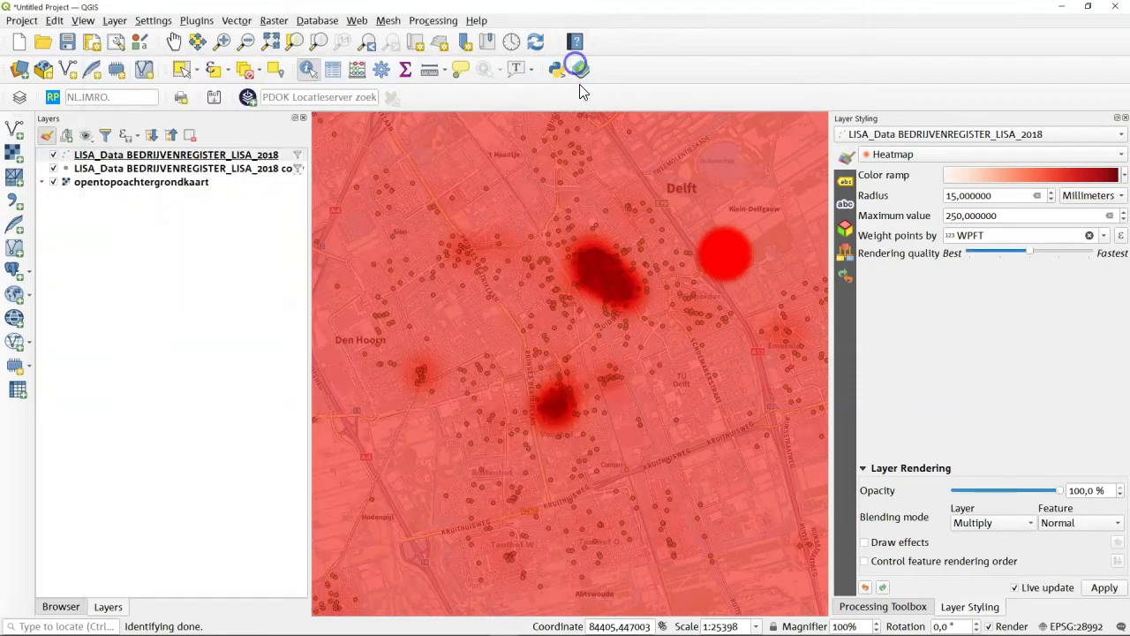
Clear the identify highlight and remove the WPFT weighting from the heatmap.
left_click(474, 212)
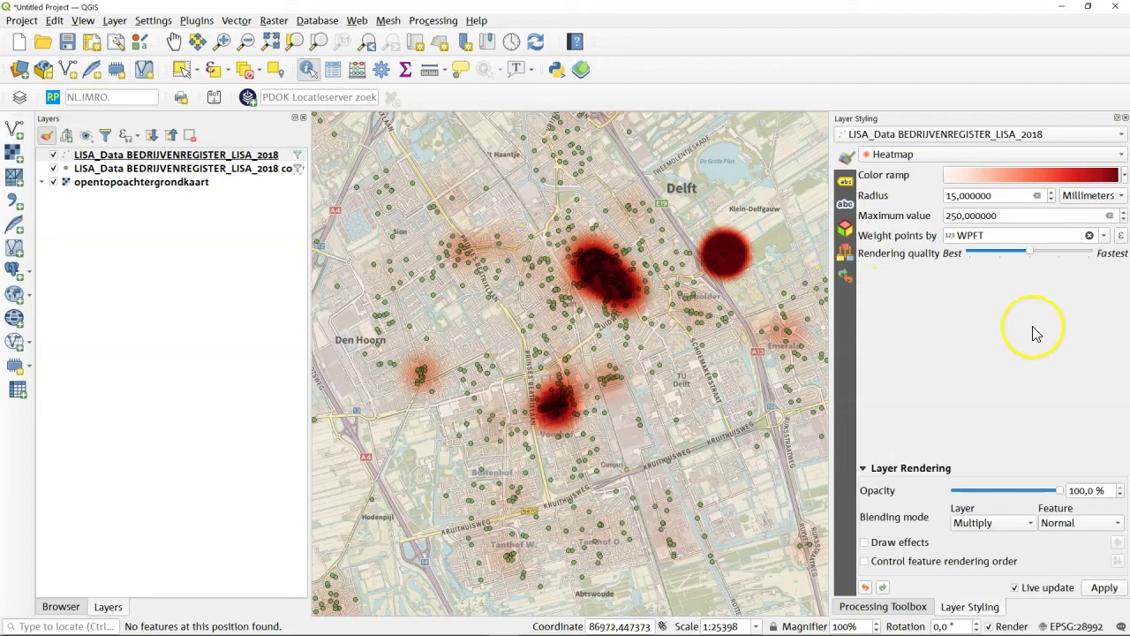
double_click(966, 235)
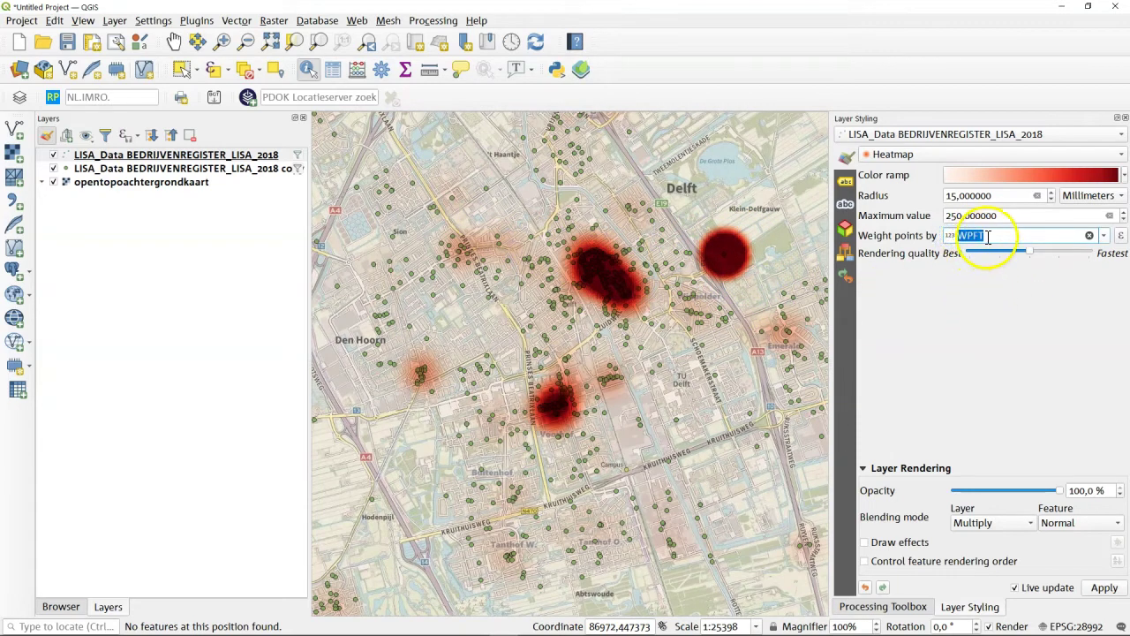
left_click(1090, 235)
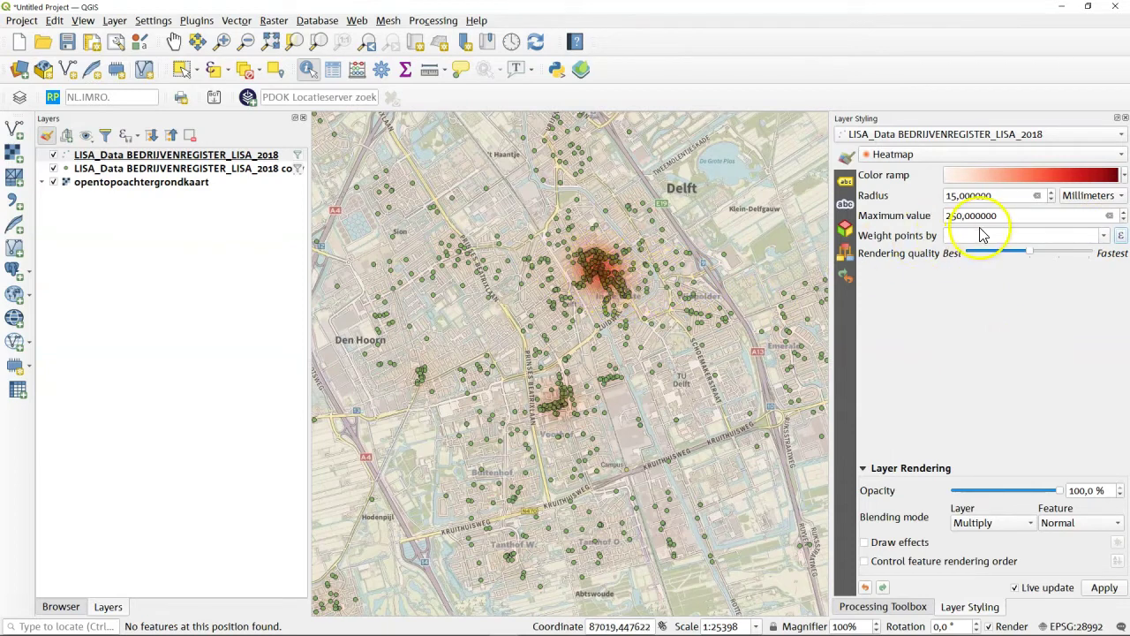
Set the heatmap maximum value to 25.
left_click(957, 215)
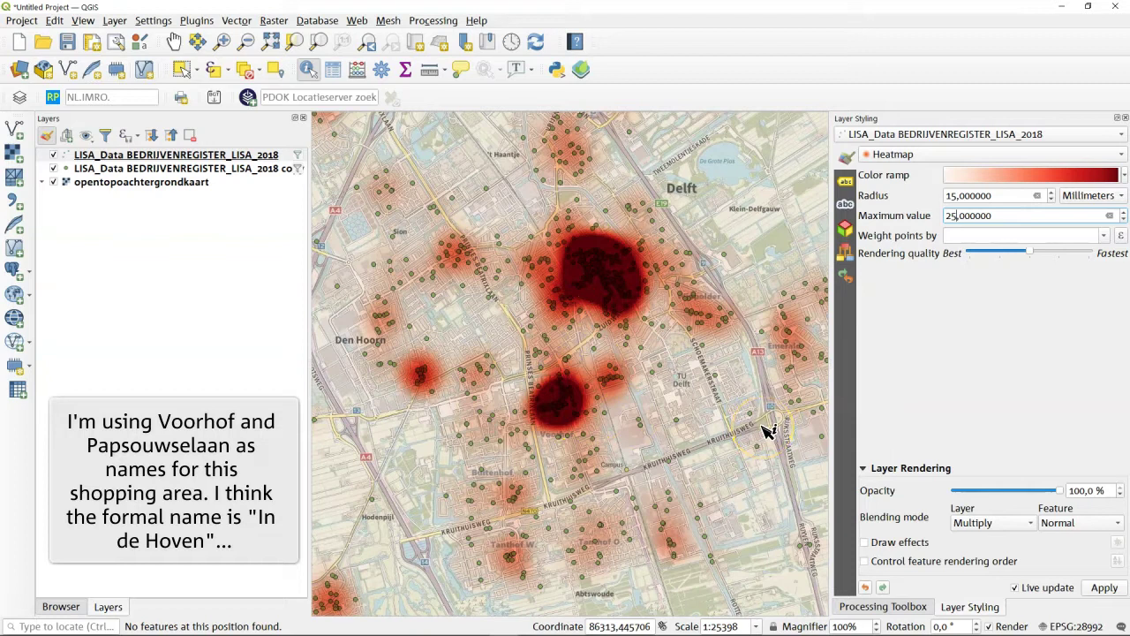
left_click(71, 519)
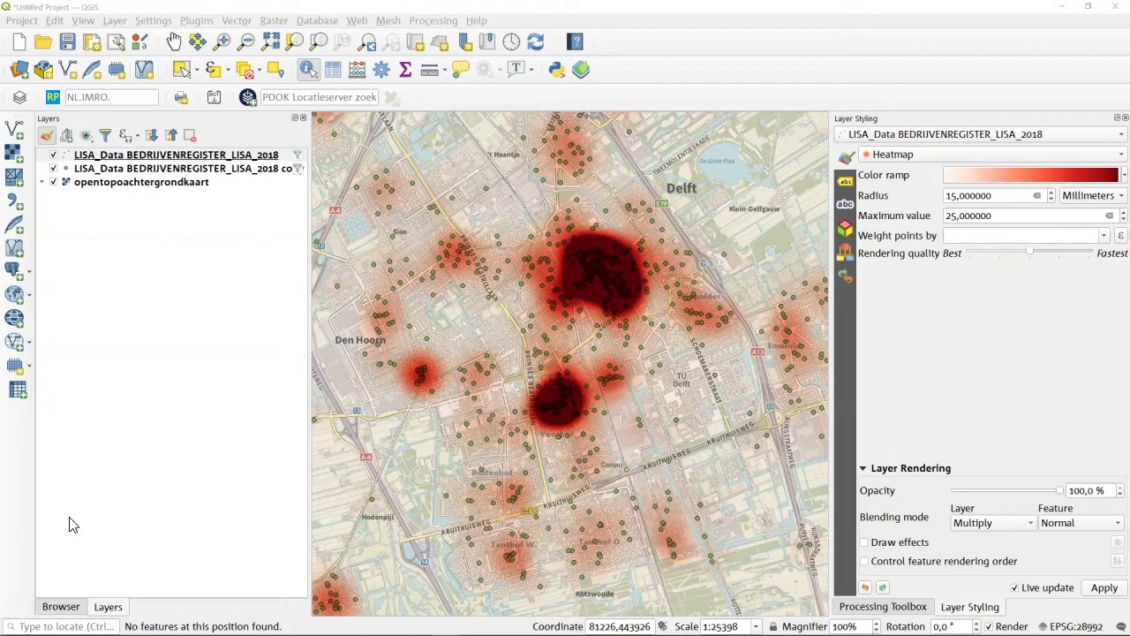
left_click(64, 522)
Hide the heatmap and copy layers and show only LISA_selection, zoomed to its full extent, with the Processing Toolbox listed.
left_click(89, 556)
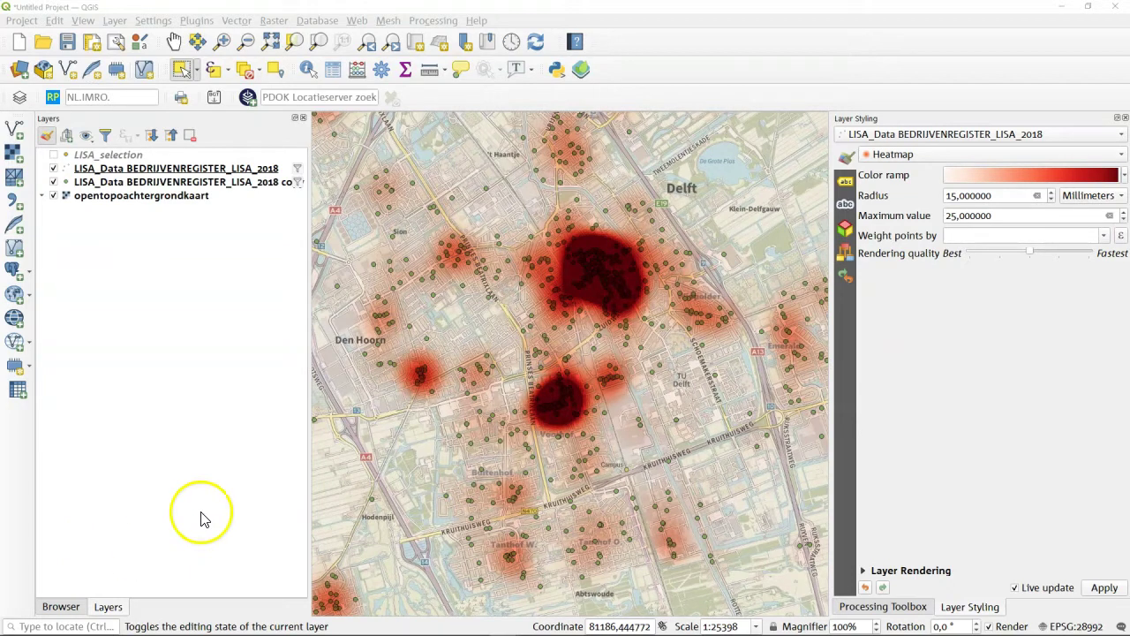
left_click(53, 168)
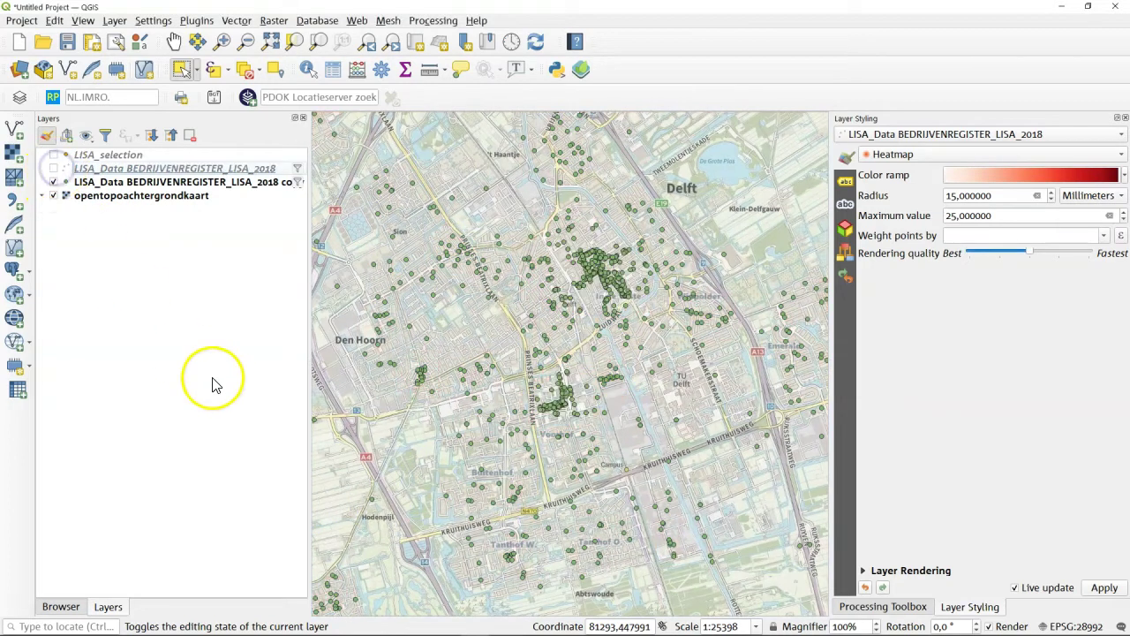
left_click(54, 182)
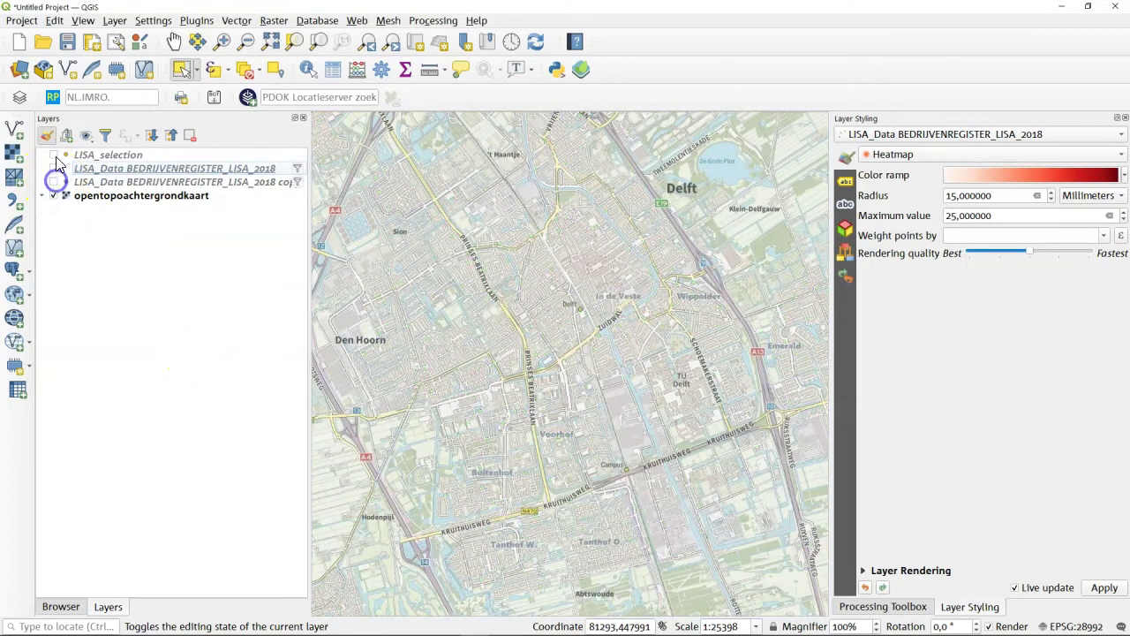
left_click(53, 155)
right_click(91, 156)
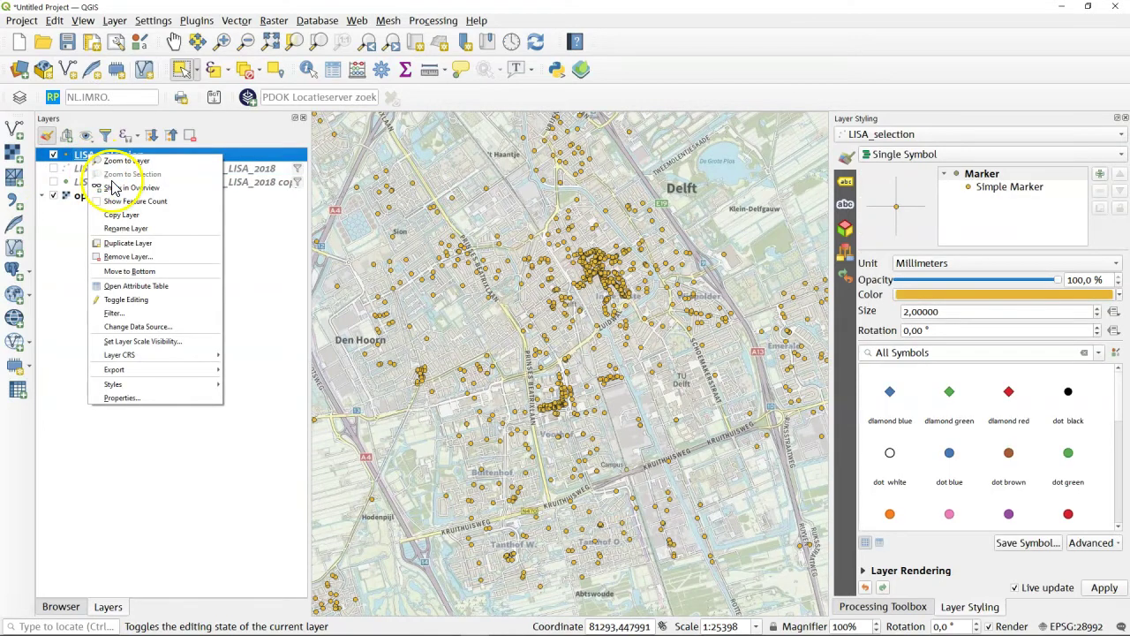
left_click(115, 160)
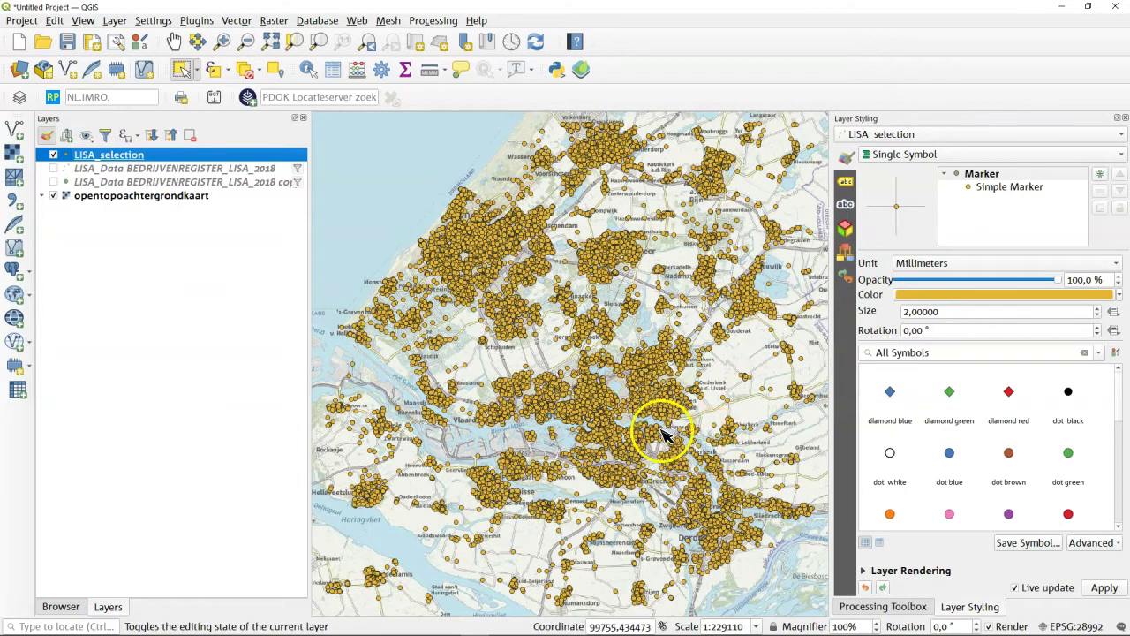
left_click(907, 608)
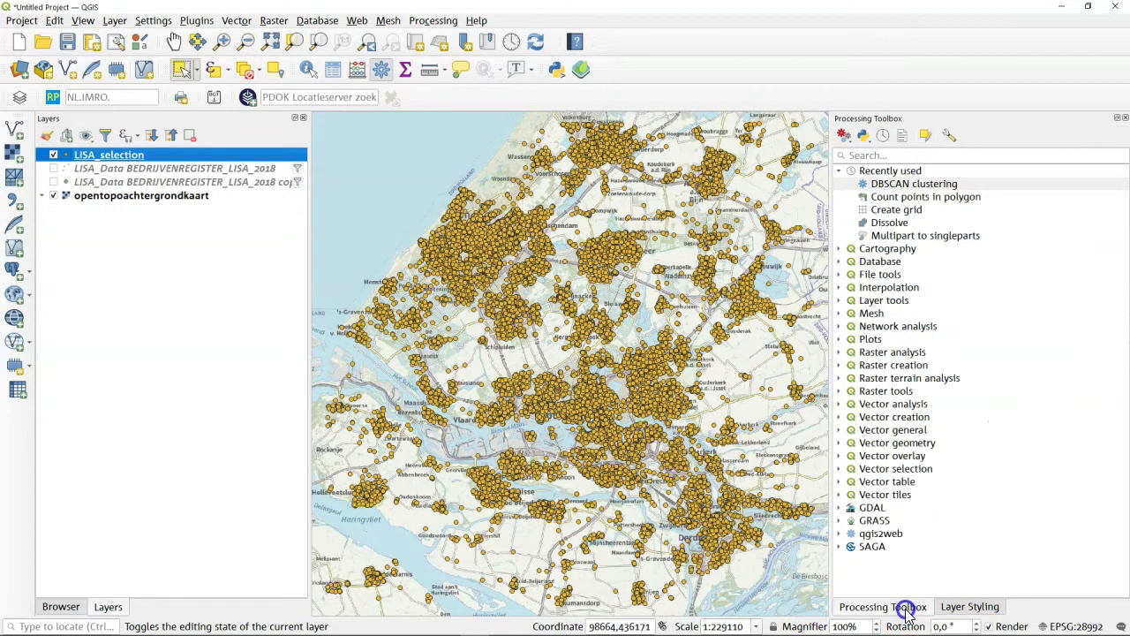
Configure DBSCAN Clustering on LISA_selection with a 50 m maximum distance, keeping CLUSTER_ID as the cluster field.
double_click(915, 185)
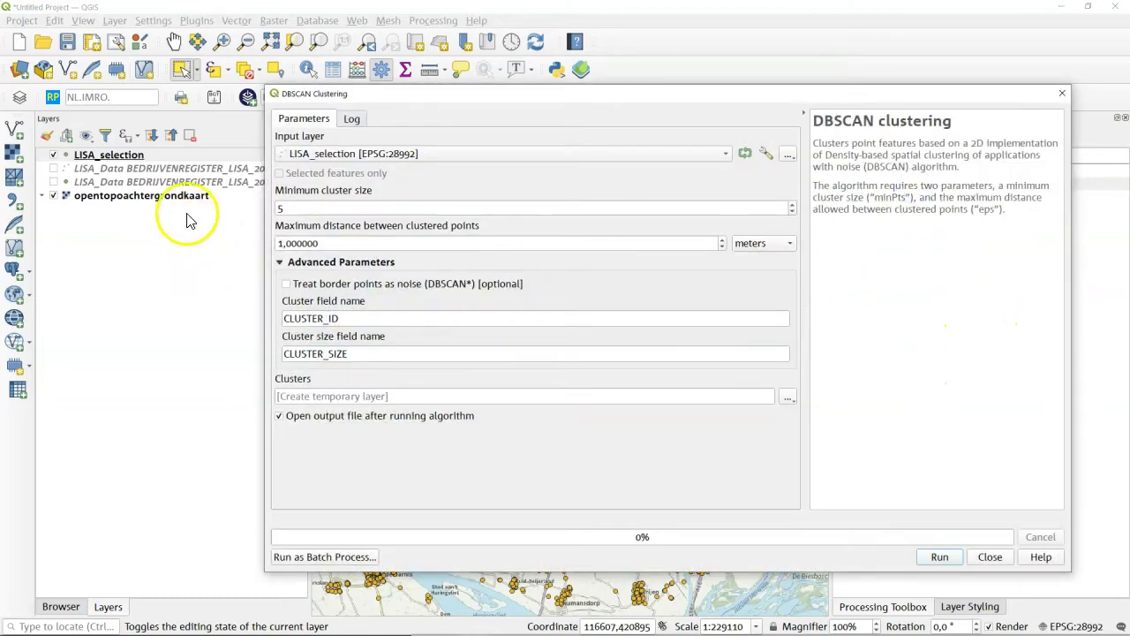
left_click(367, 157)
left_click(363, 155)
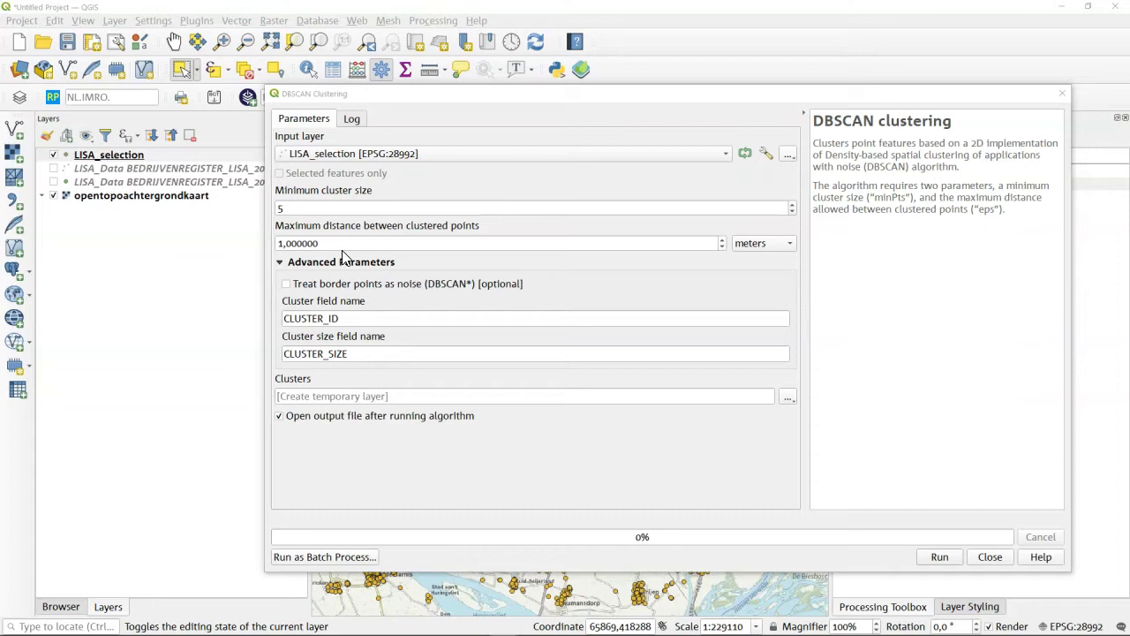
left_click_drag(323, 245, 261, 247)
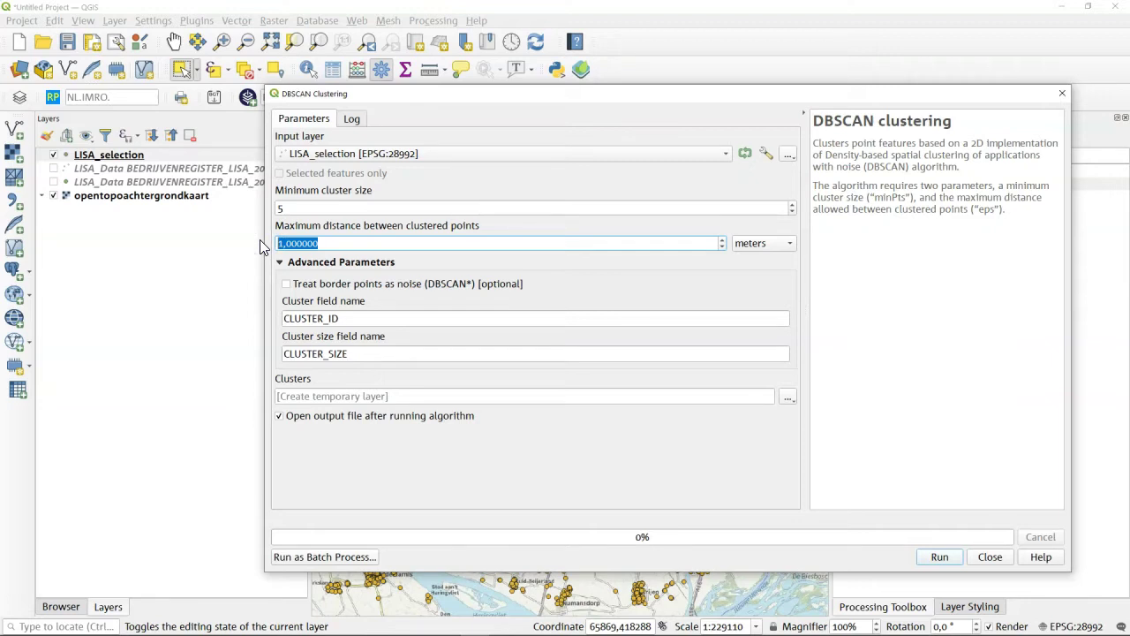
type("50")
left_click(344, 244)
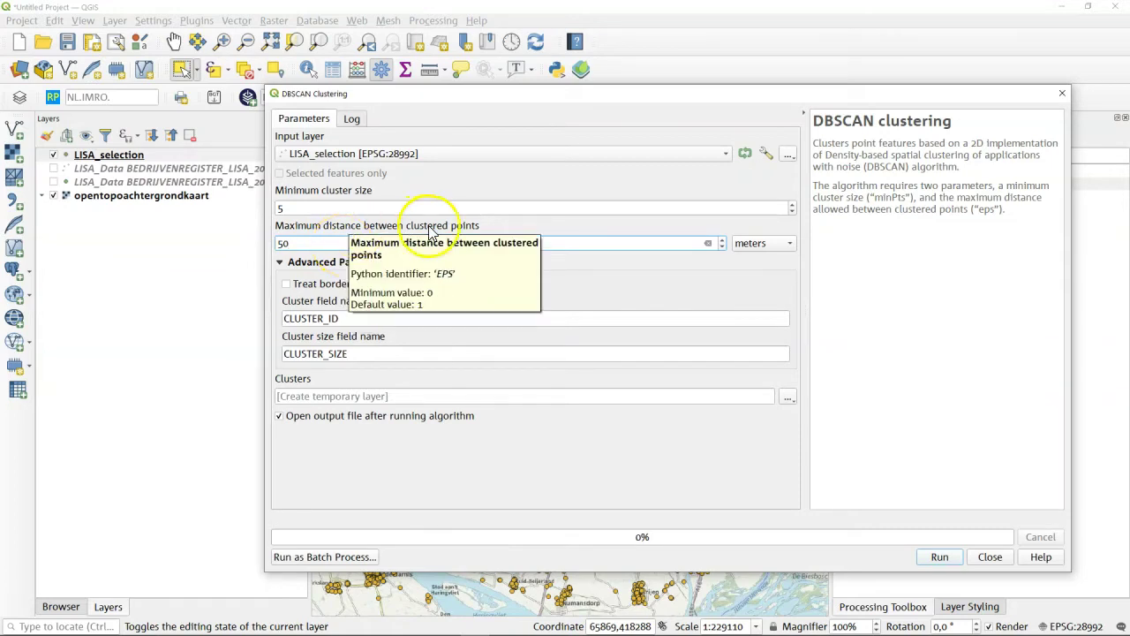
left_click(901, 379)
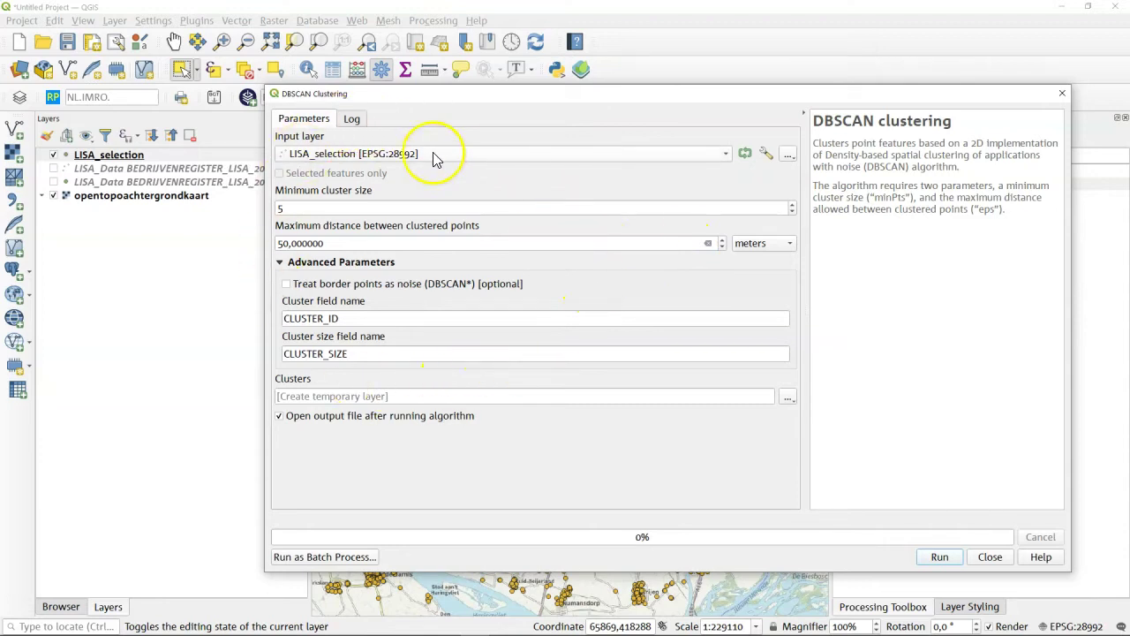
left_click_drag(341, 318, 280, 318)
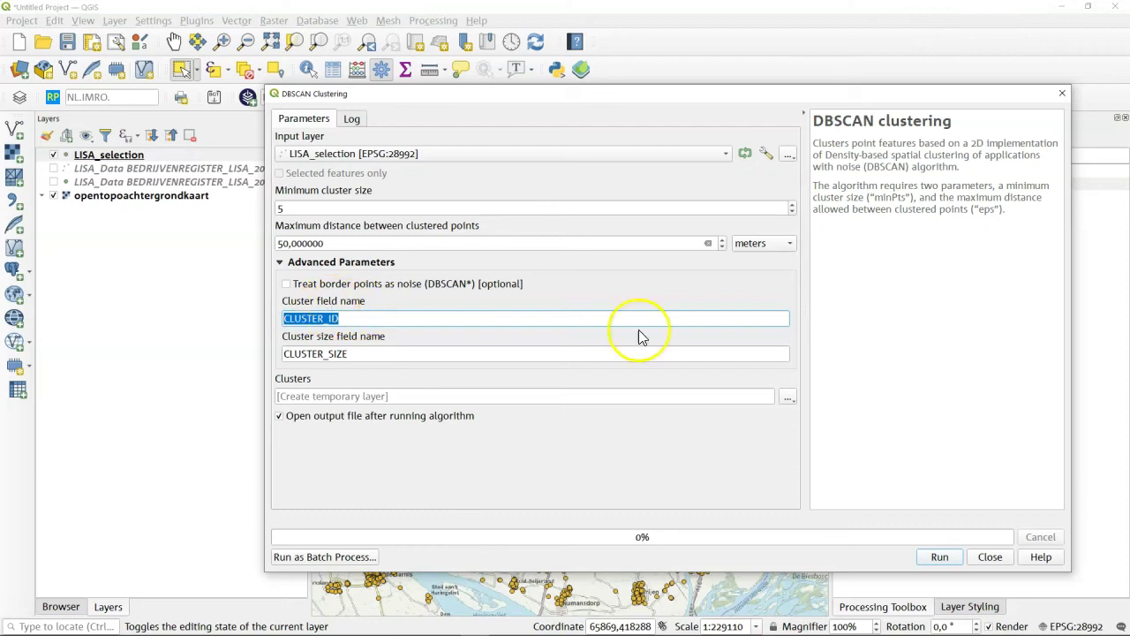
left_click(876, 359)
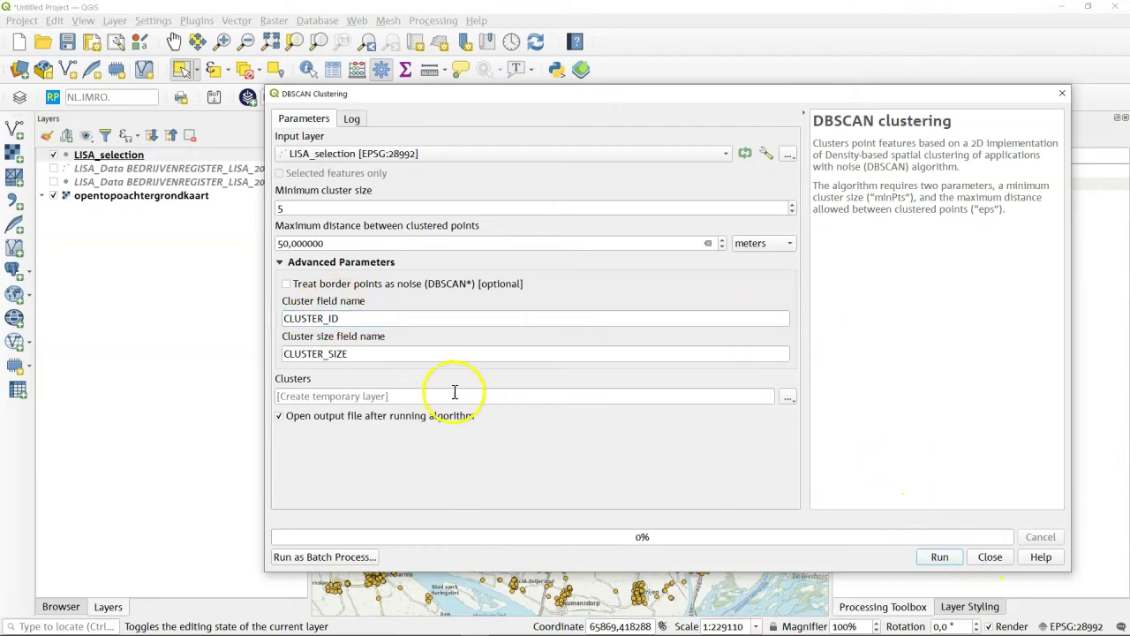
Run the DBSCAN clustering to create the Clusters layer and hide LISA_selection.
left_click(940, 556)
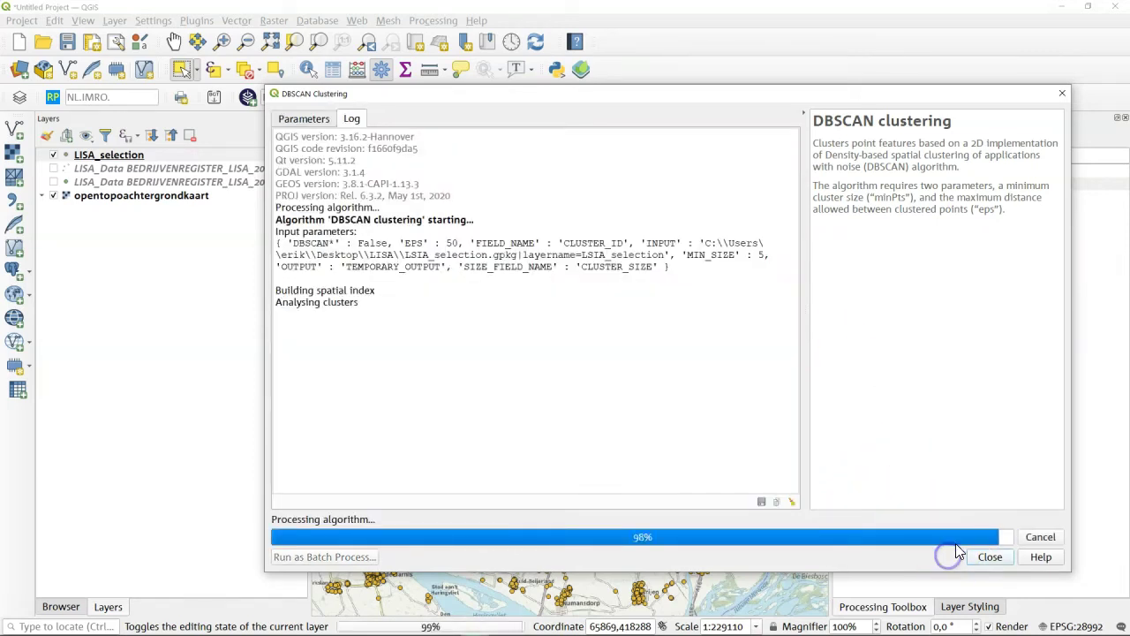
left_click(990, 556)
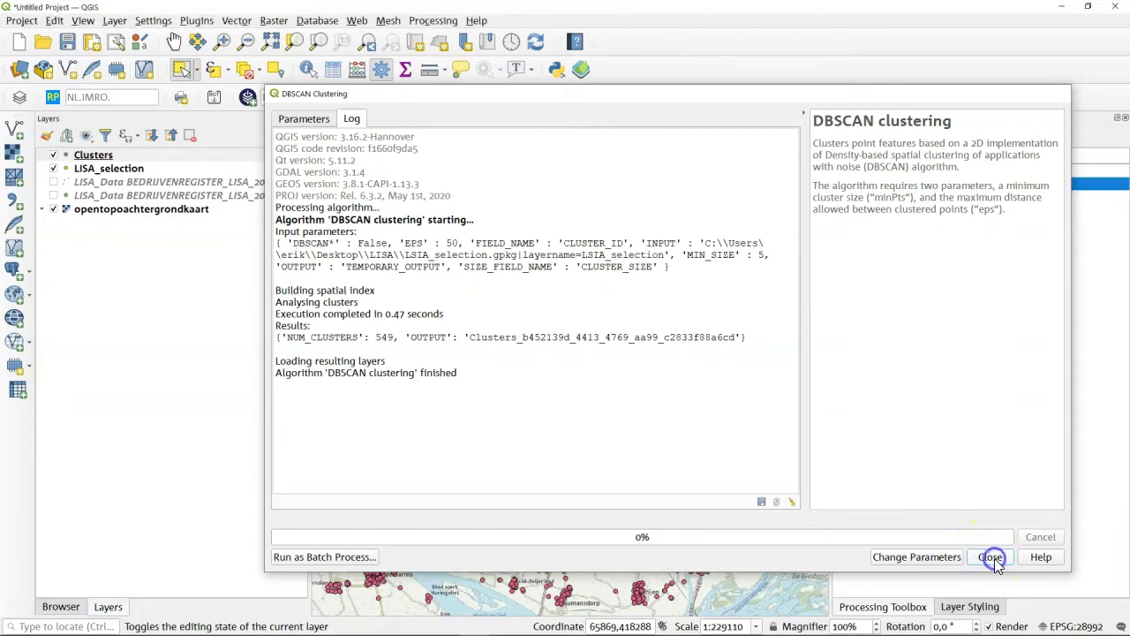
left_click(53, 168)
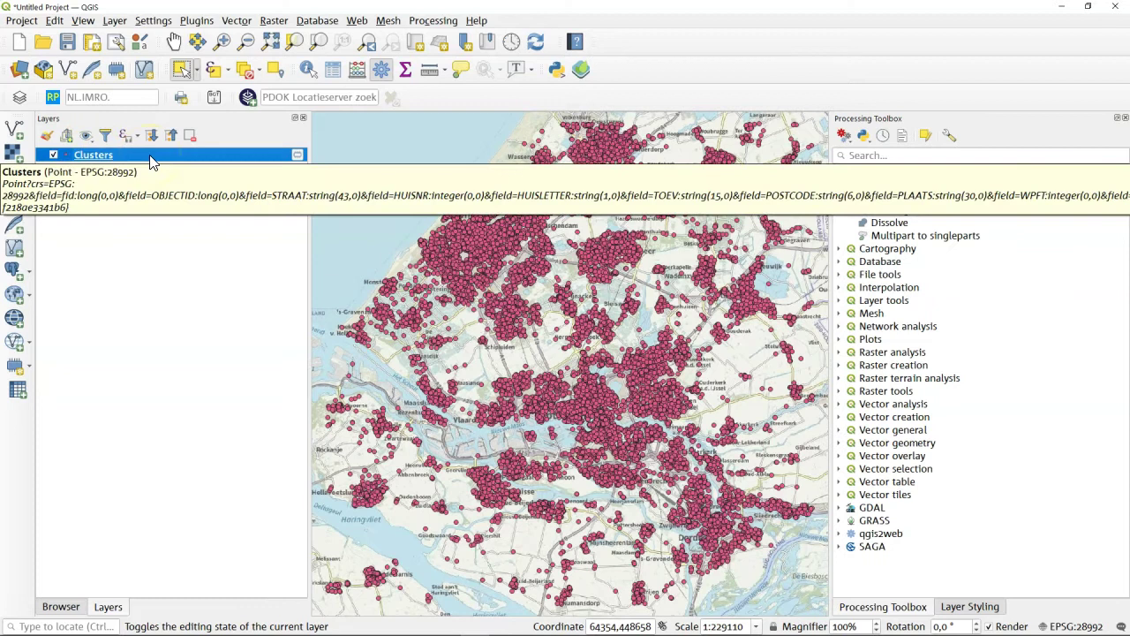
Style the Clusters layer as Categorized on CLUSTER_ID and classify it into one colour per cluster.
left_click(972, 606)
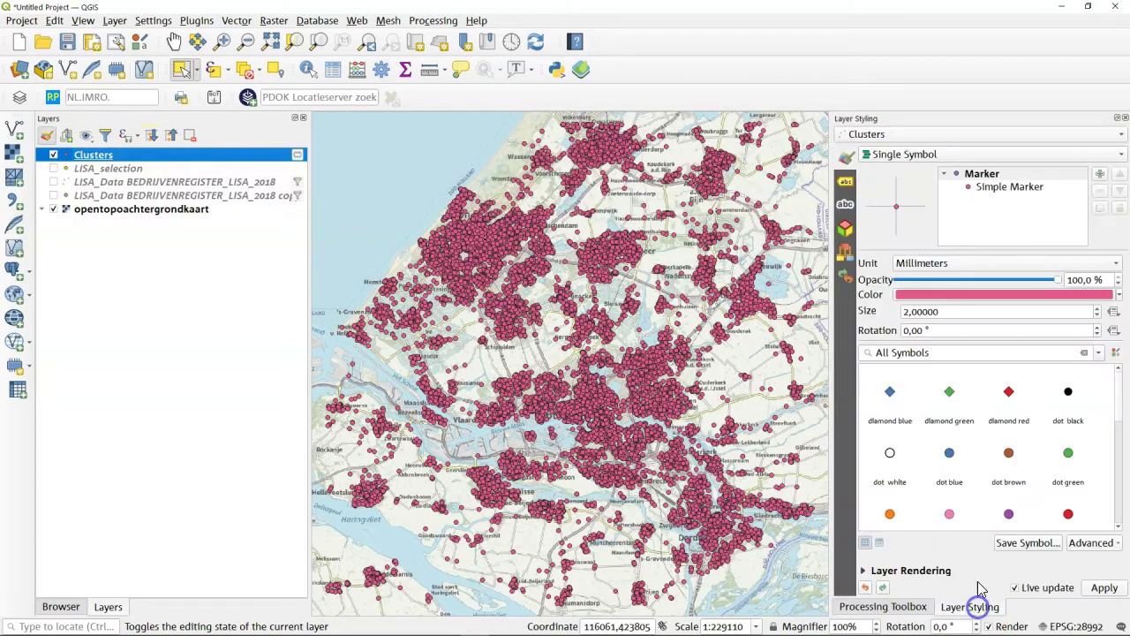
left_click(920, 155)
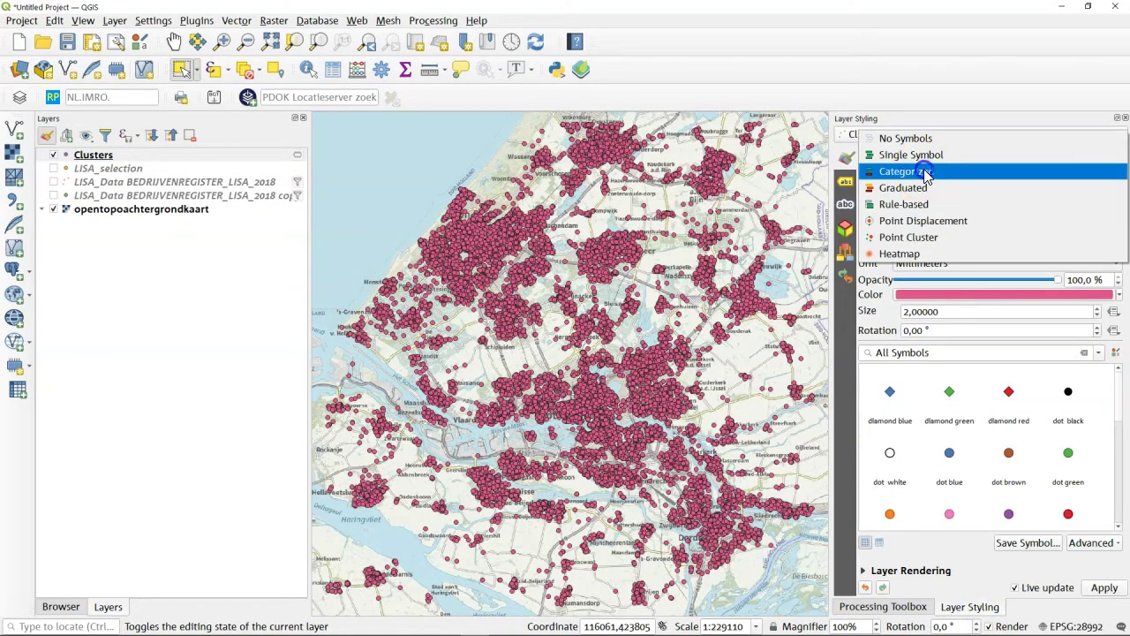
left_click(905, 172)
left_click(1105, 175)
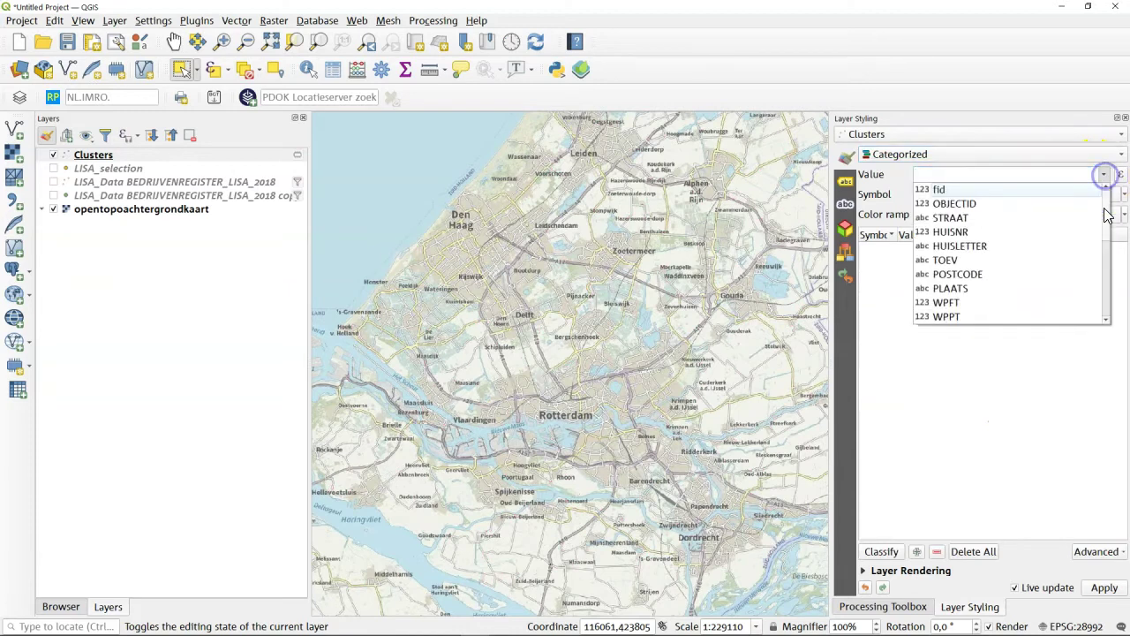
left_click_drag(1104, 189, 1103, 313)
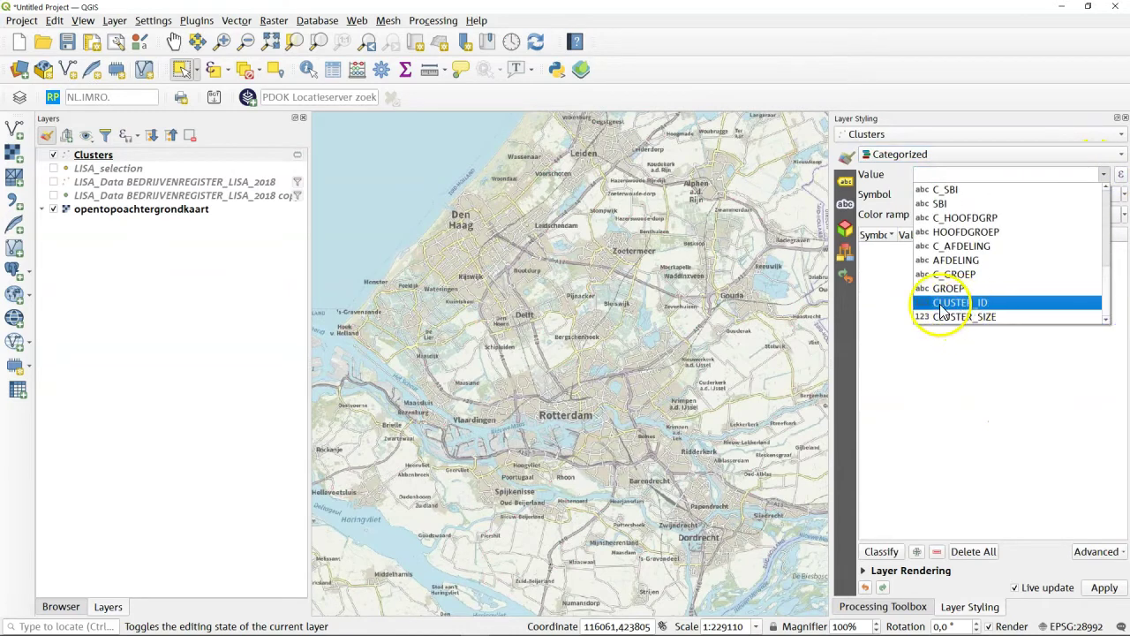
left_click(967, 309)
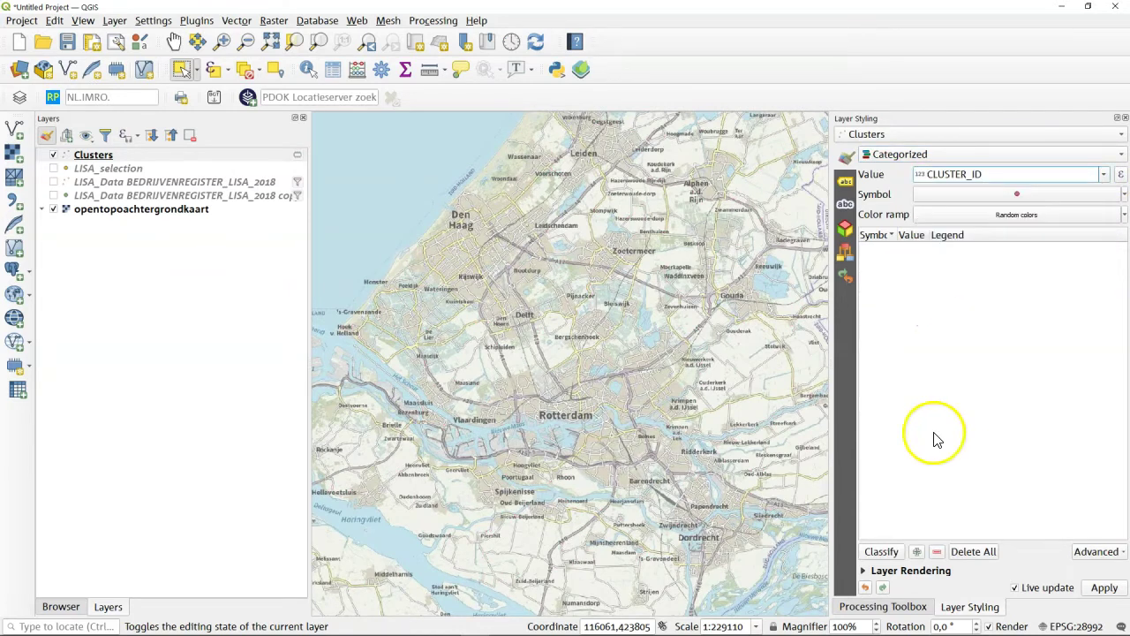
left_click(885, 552)
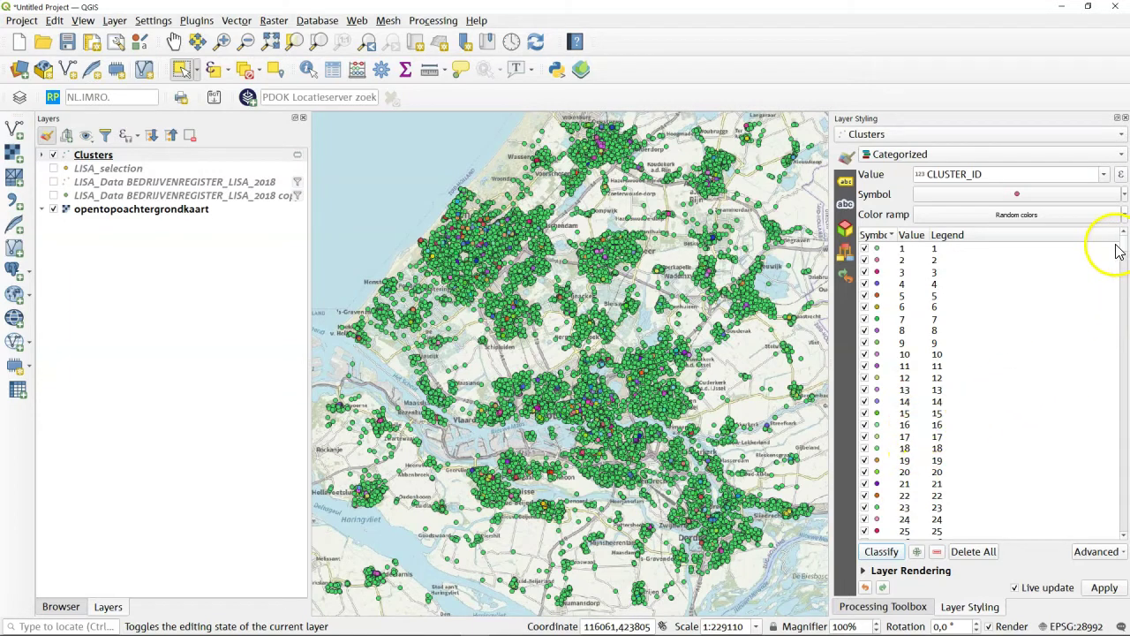
Scroll the class list and zoom in and out over central Delft and Den Hoorn to inspect the coloured clusters.
left_click_drag(1118, 253, 1118, 540)
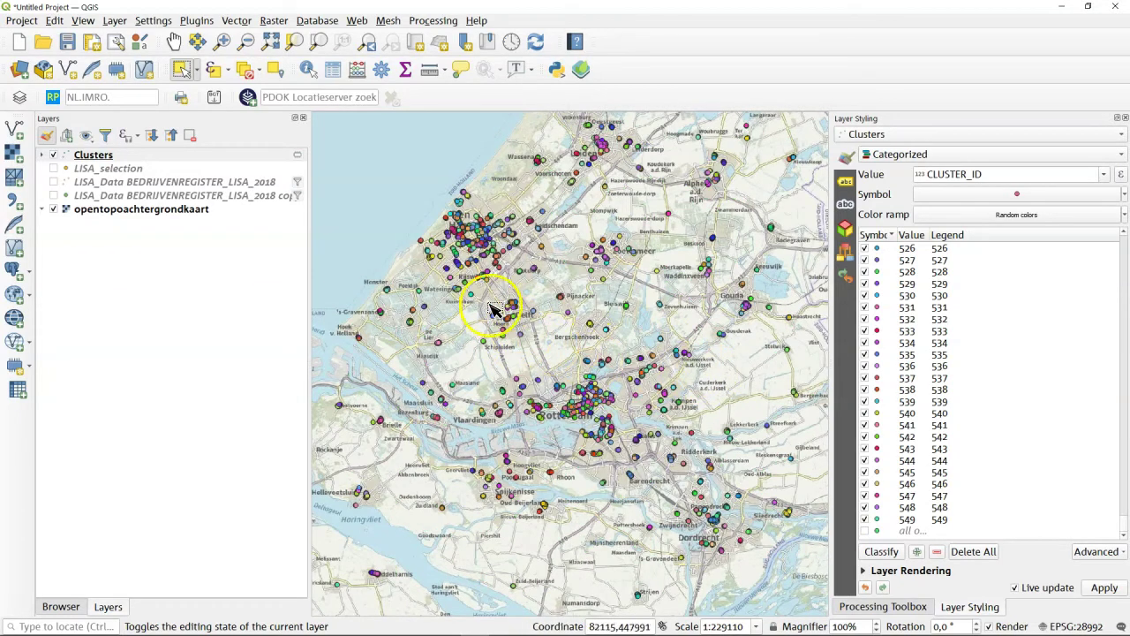
scroll(497, 309, "up", 1)
scroll(508, 314, "up", 2)
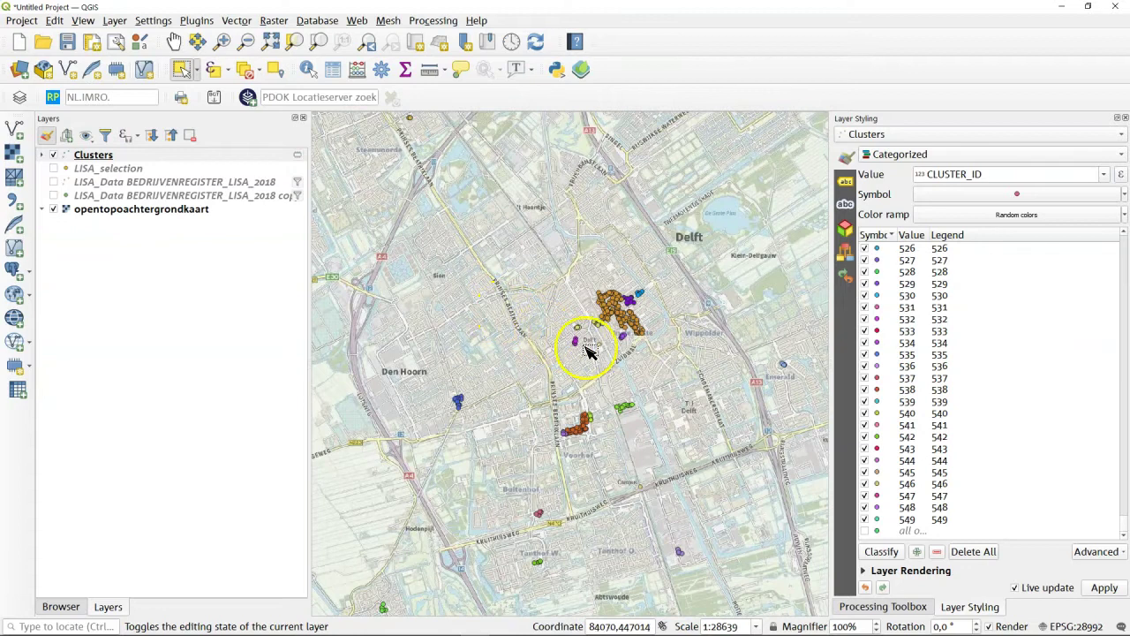
scroll(590, 351, "up", 1)
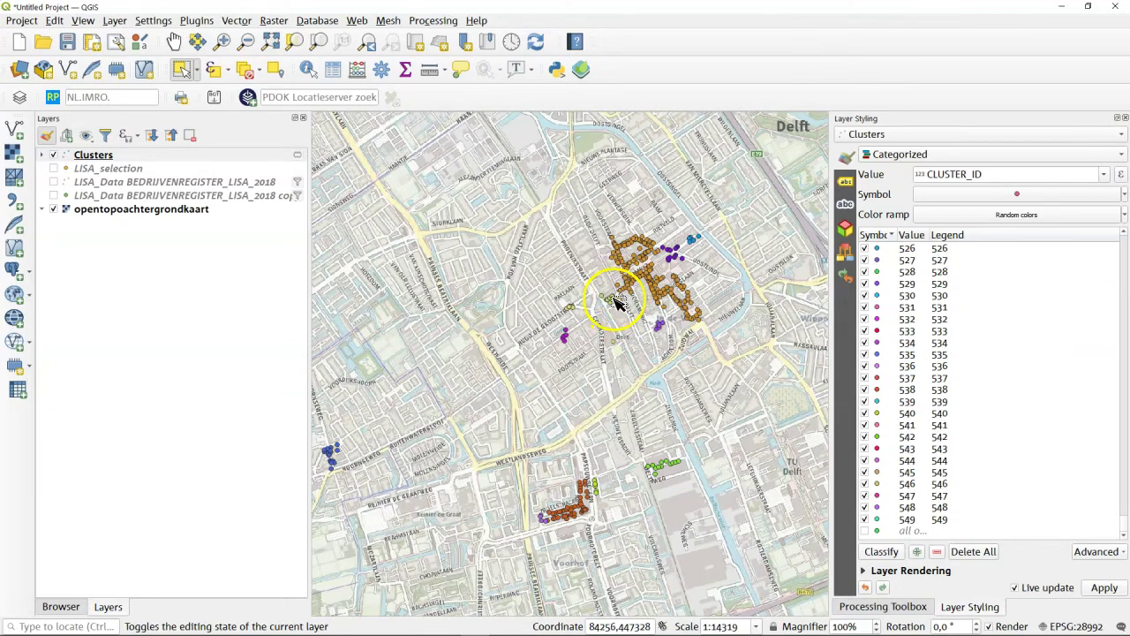
scroll(620, 303, "up", 2)
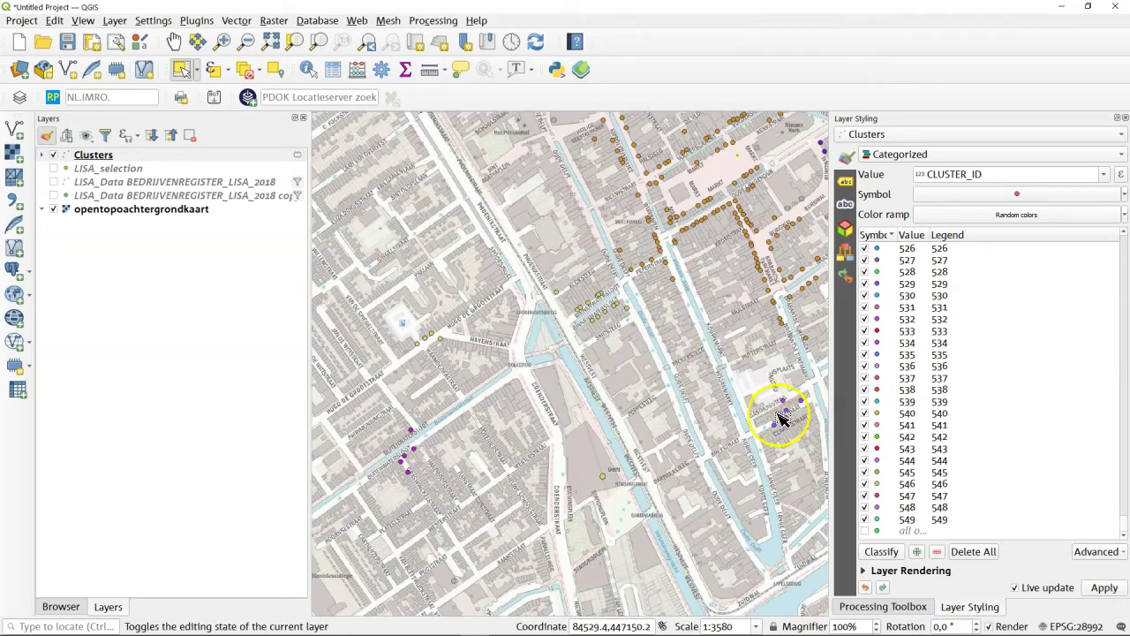
scroll(782, 420, "down", 2)
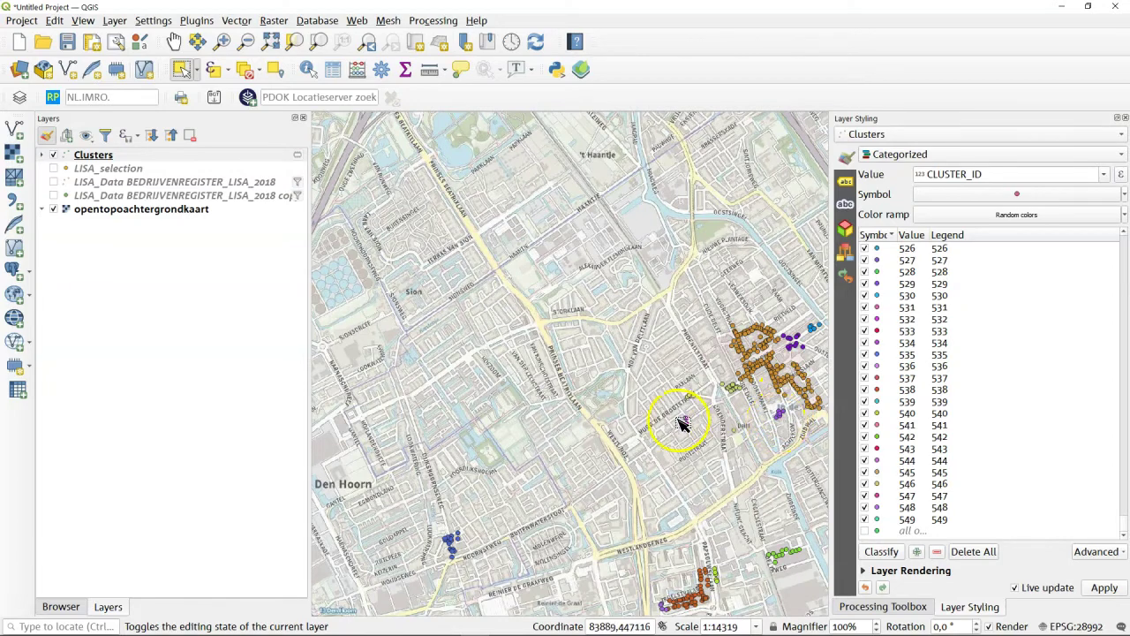
scroll(681, 424, "down", 1)
scroll(700, 537, "up", 2)
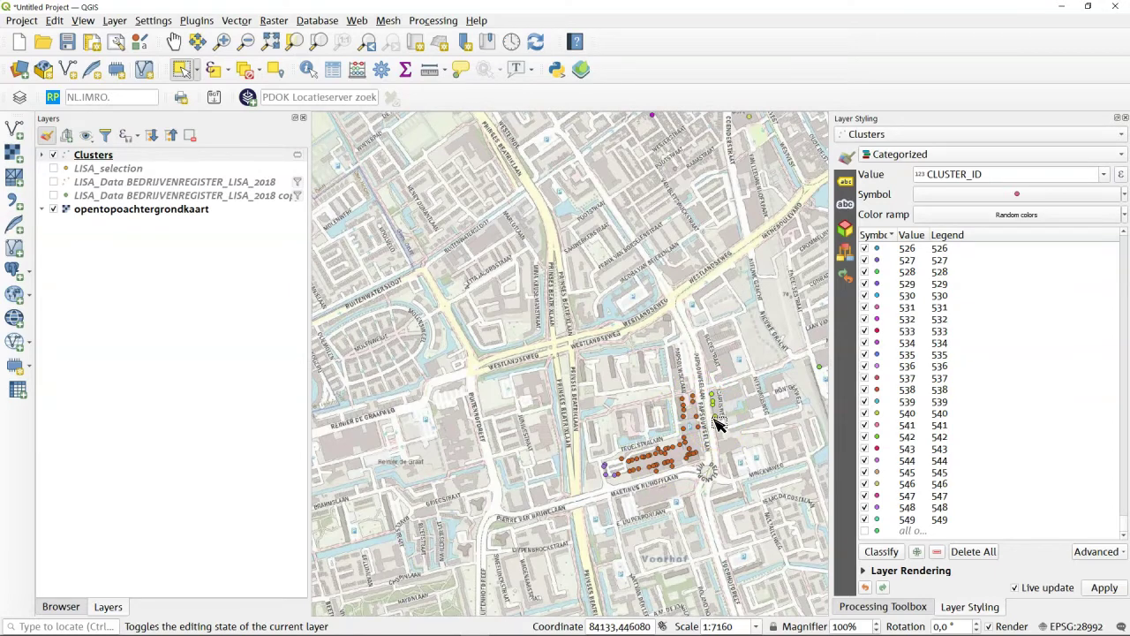
scroll(717, 424, "down", 2)
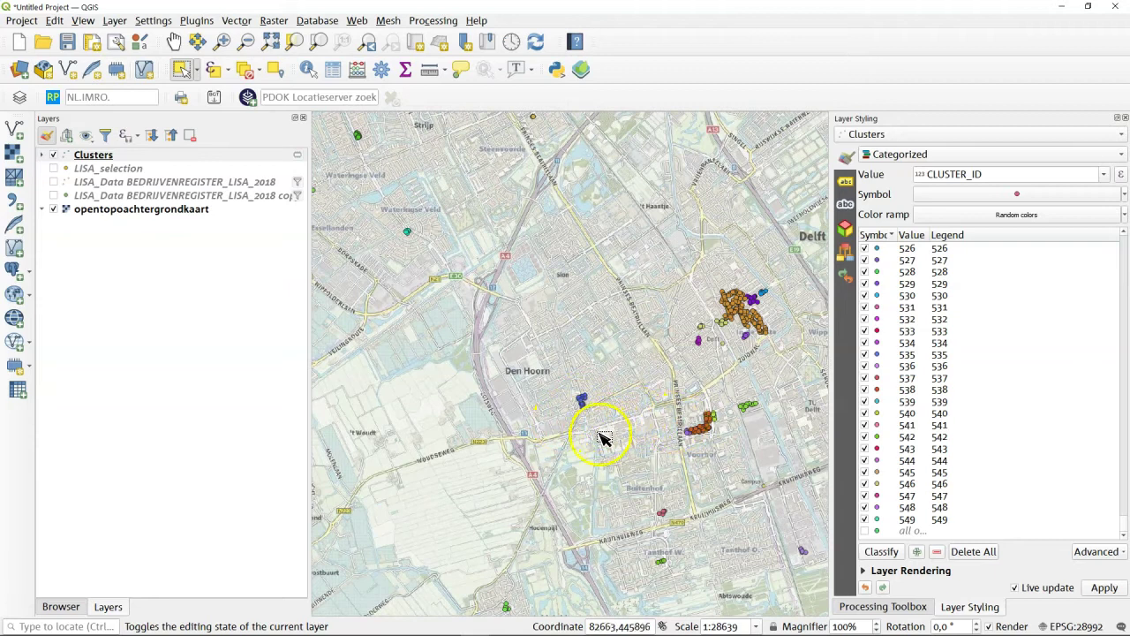
scroll(472, 437, "down", 1)
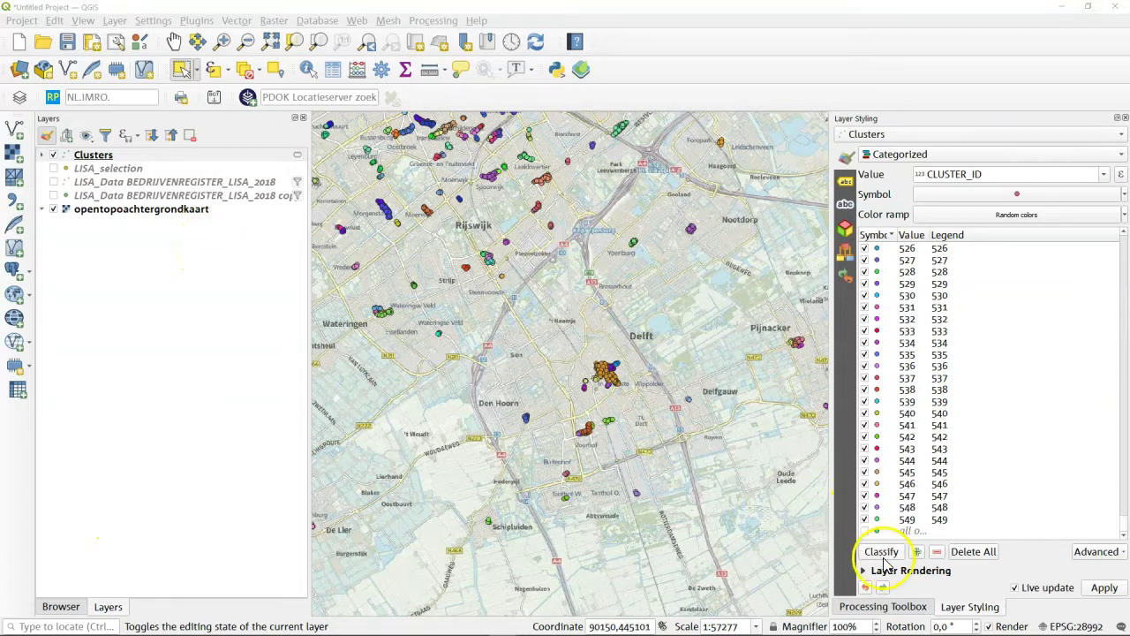
Rerun DBSCAN Clustering on LISA_selection with a 100 m maximum distance, adding a second Clusters layer.
left_click(890, 607)
double_click(910, 186)
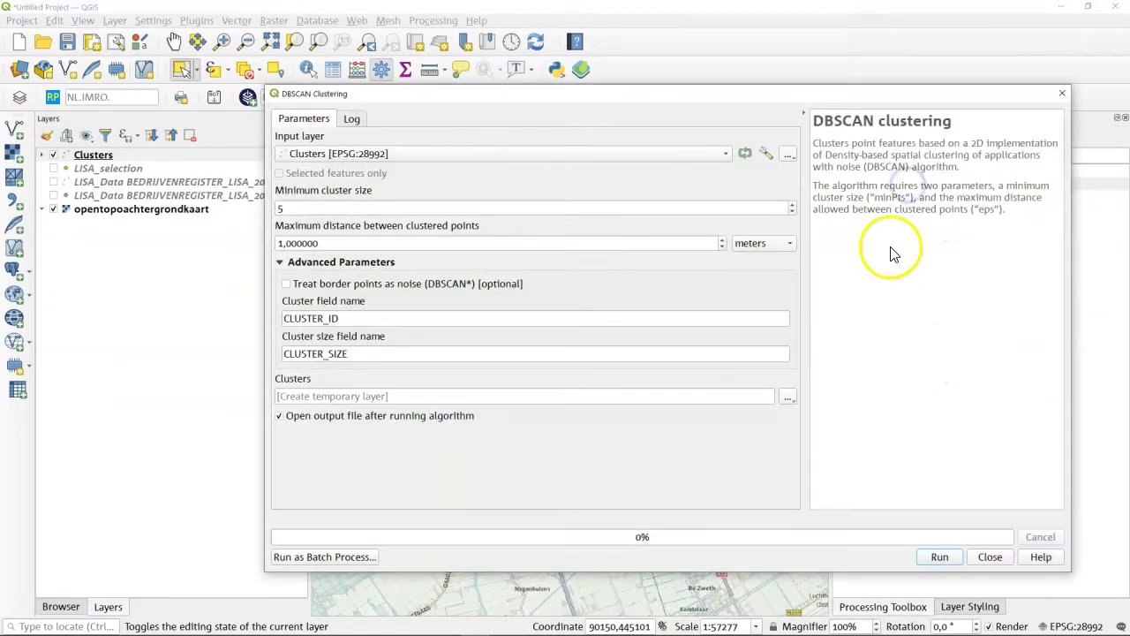
left_click(393, 157)
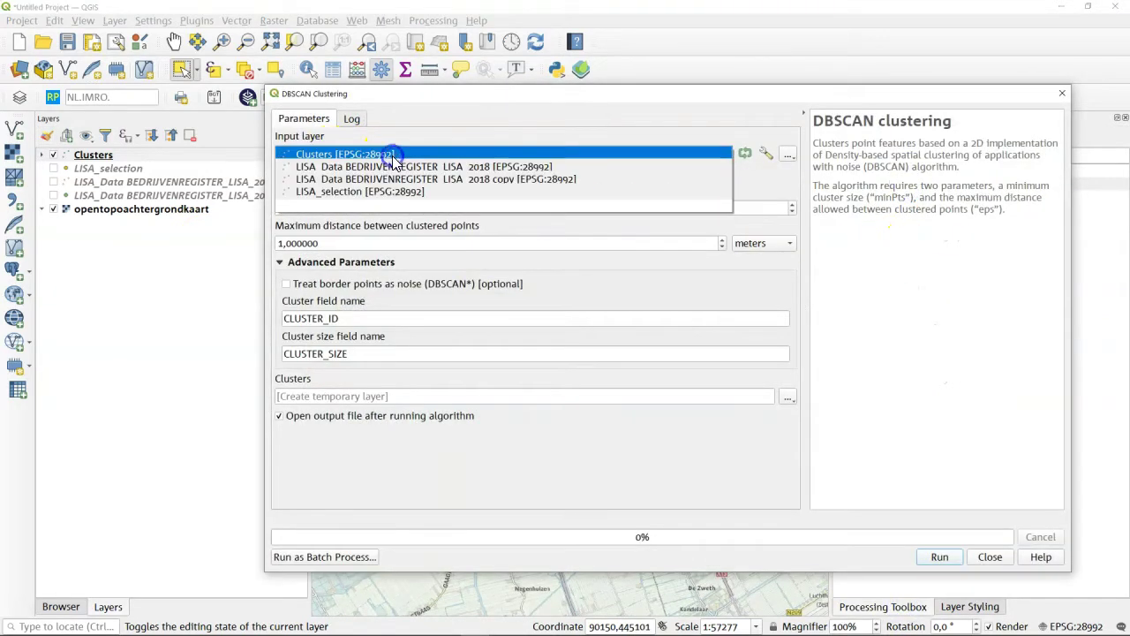
left_click(376, 188)
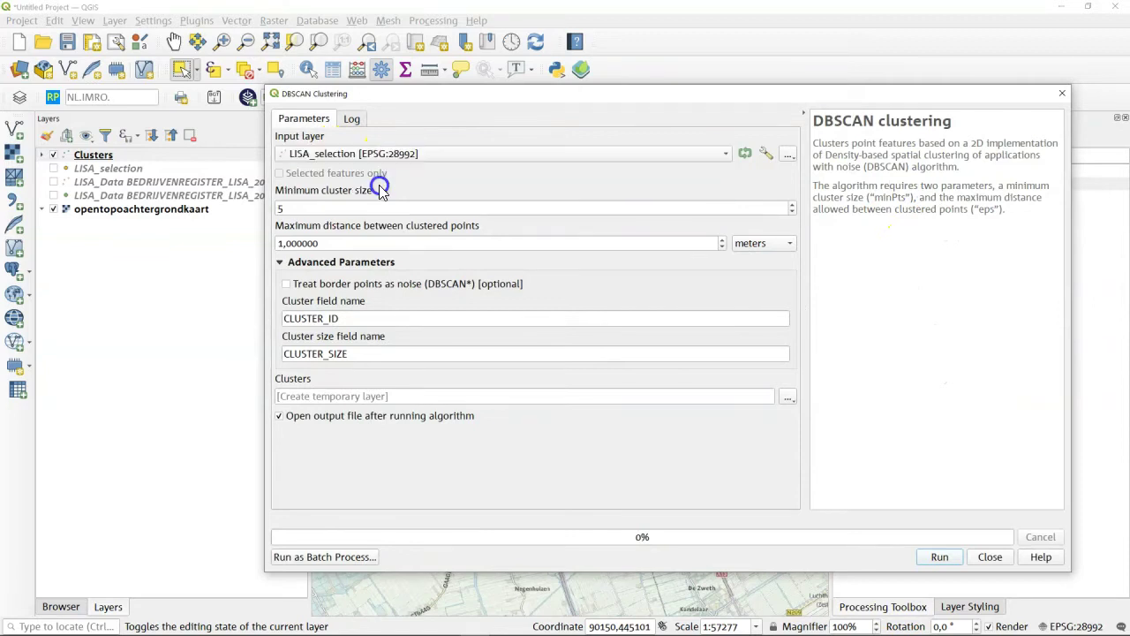
double_click(344, 244)
type("1")
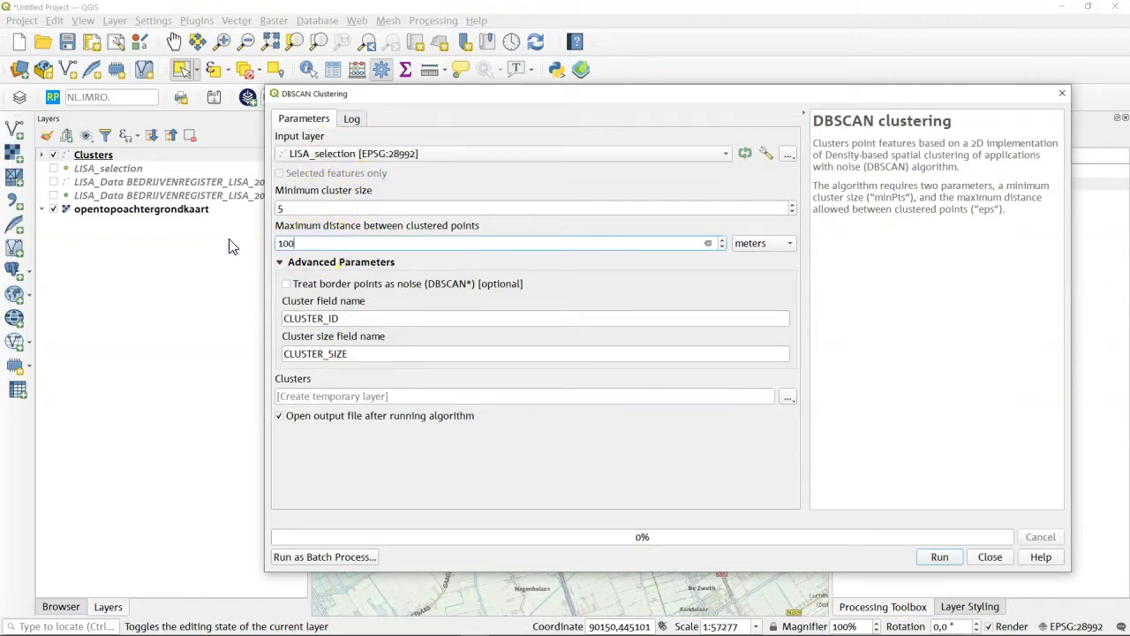
type("00")
left_click(954, 559)
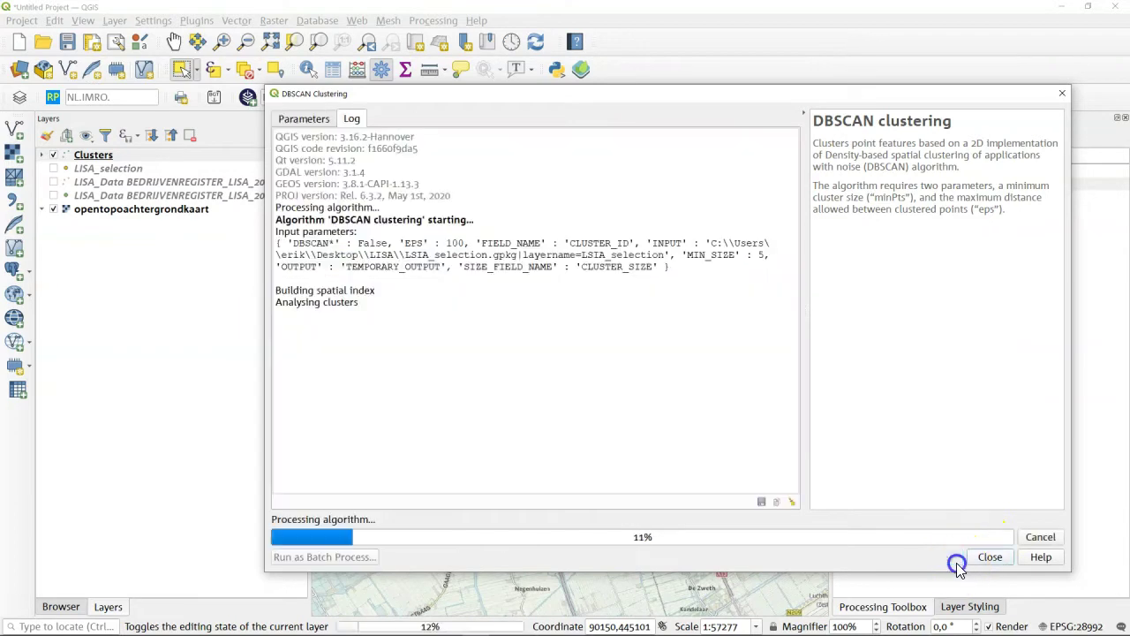
left_click(995, 557)
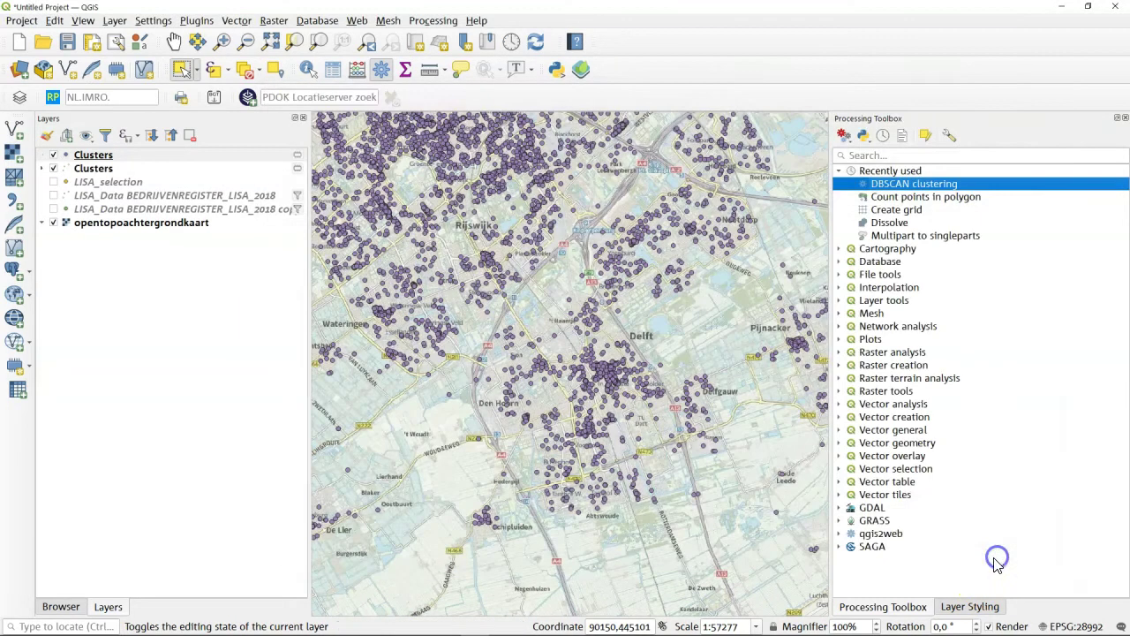
Style the 100 m Clusters layer as Categorized on CLUSTER_ID, classifying it into classes up to 599.
left_click(967, 606)
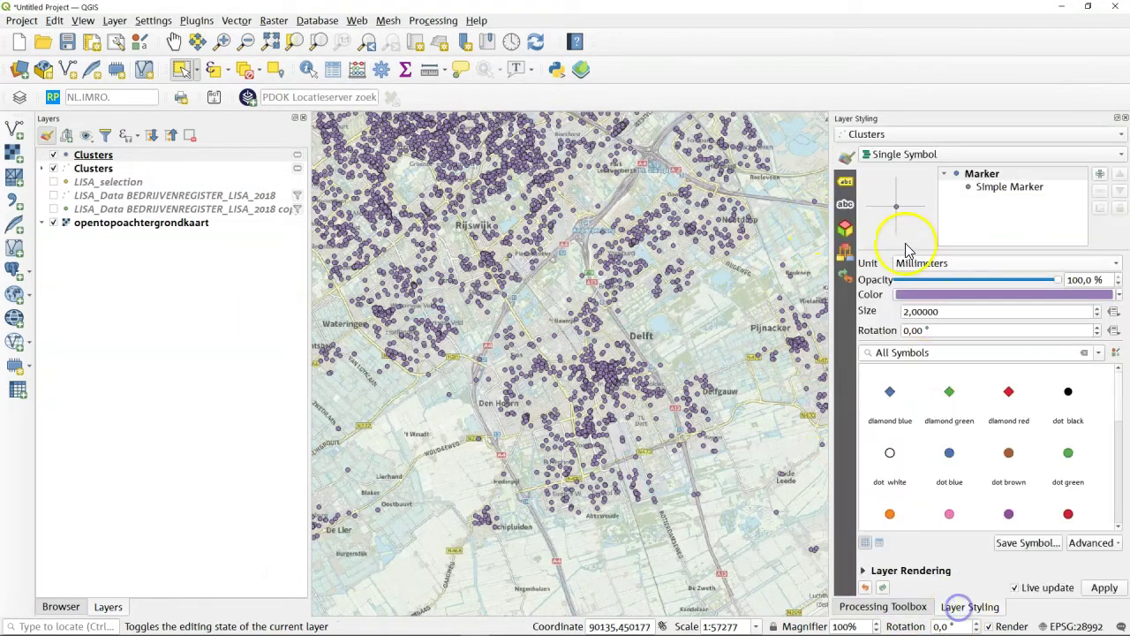
left_click(977, 152)
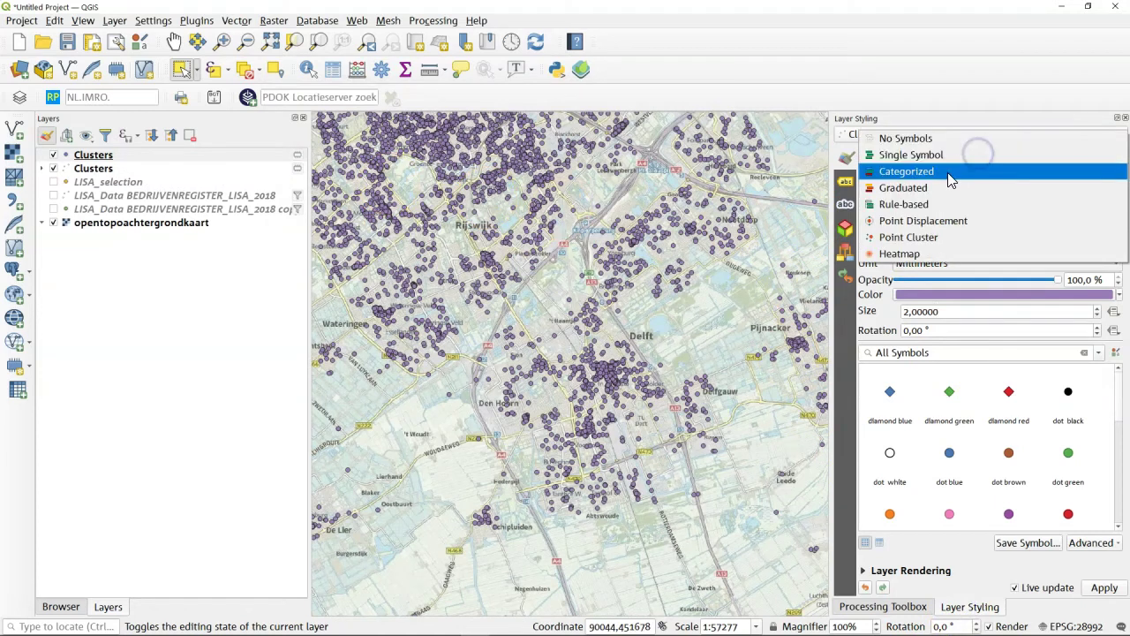
left_click(947, 173)
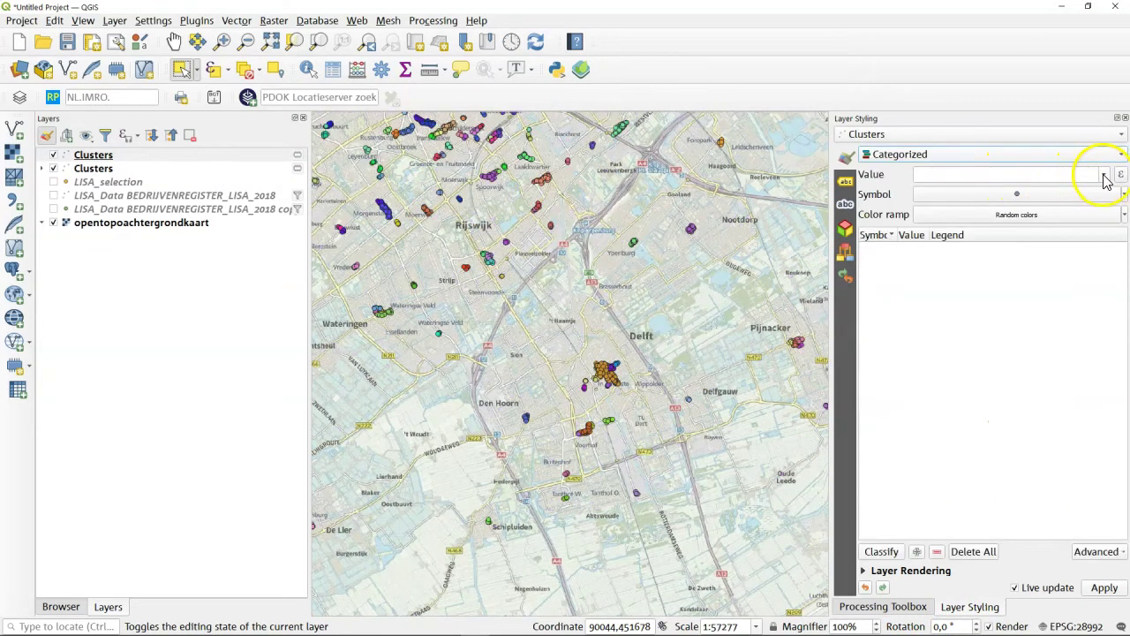
left_click(1103, 174)
scroll(1095, 234, "down", 5)
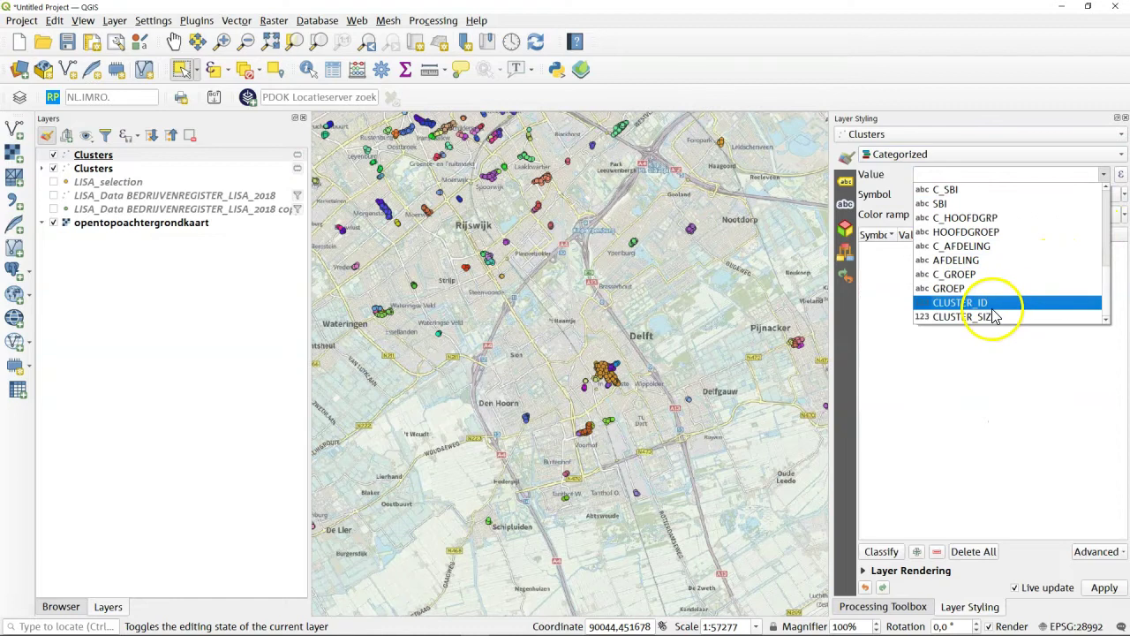
left_click(1025, 302)
left_click(882, 551)
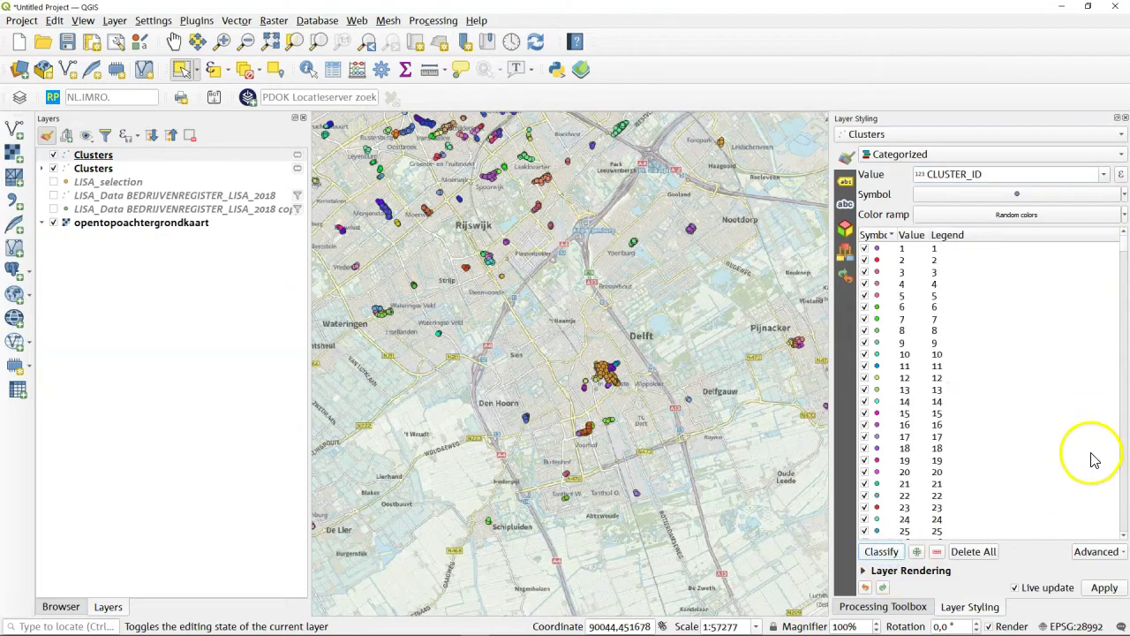
left_click(1123, 528)
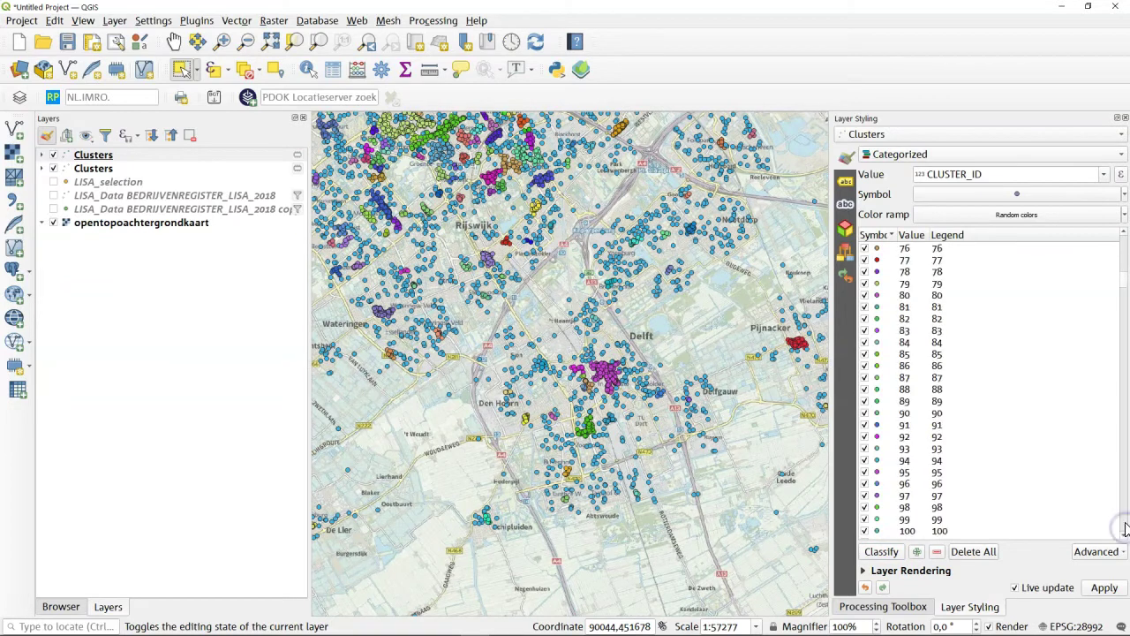
left_click_drag(1122, 529, 1121, 536)
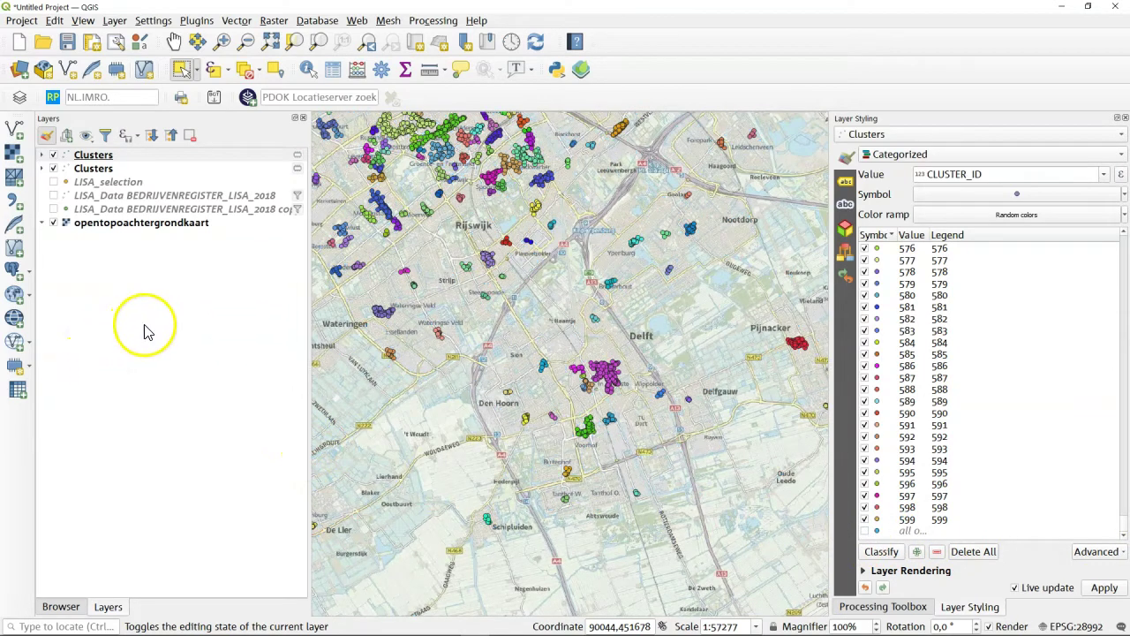
Toggle the top 100 m Clusters layer on and off over central Delft, ending with it hidden.
left_click(53, 155)
left_click(53, 155)
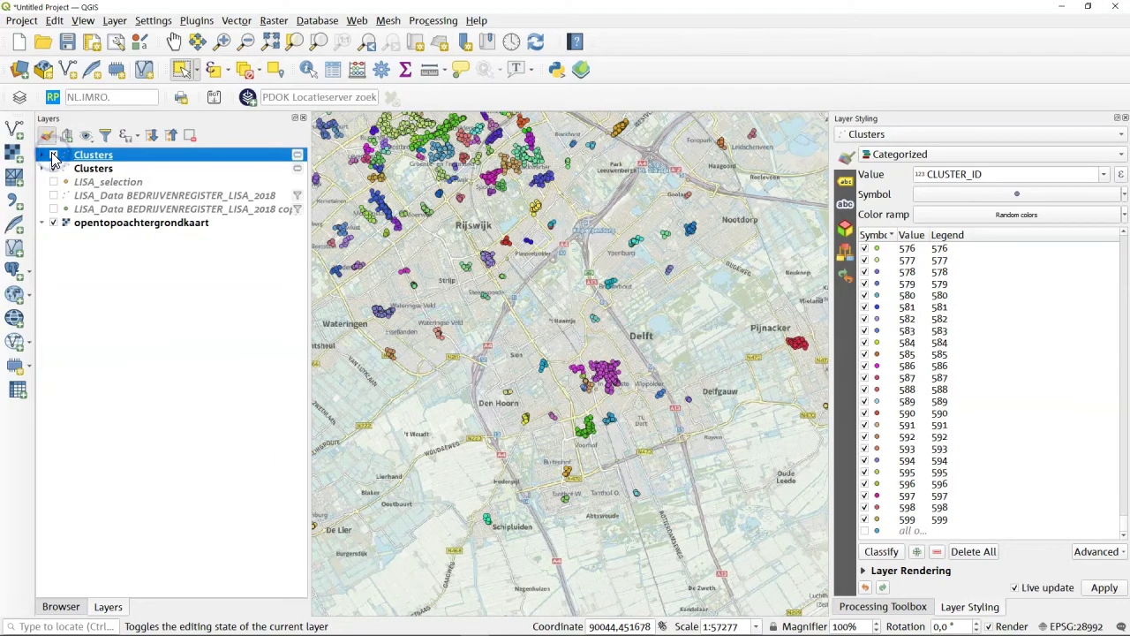
left_click(53, 155)
left_click(53, 155)
scroll(606, 382, "up", 2)
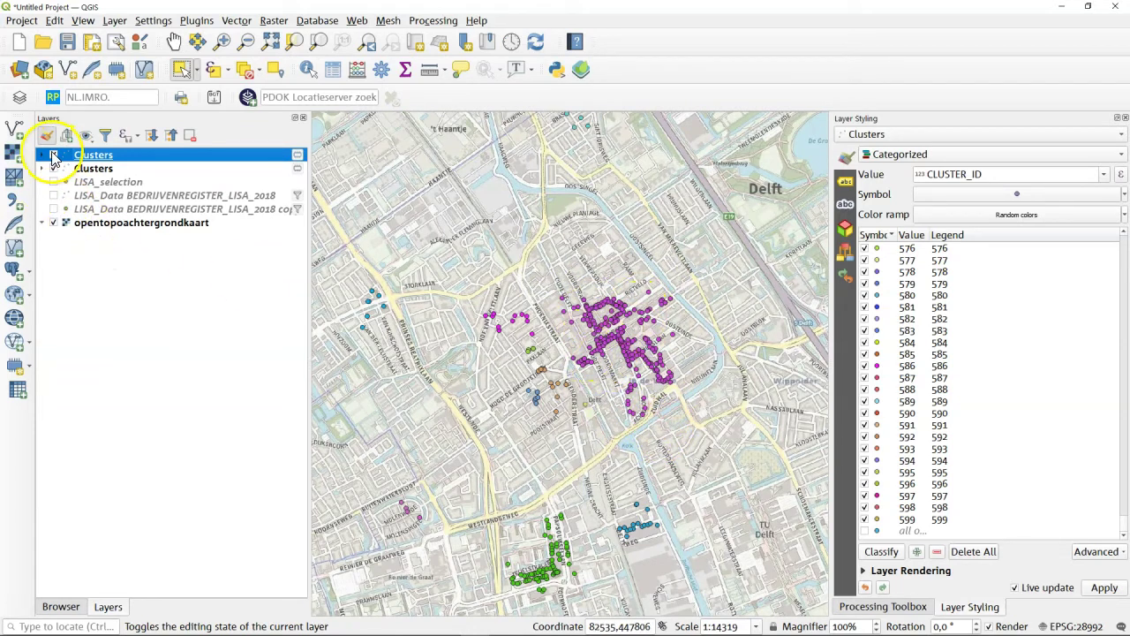
left_click(53, 157)
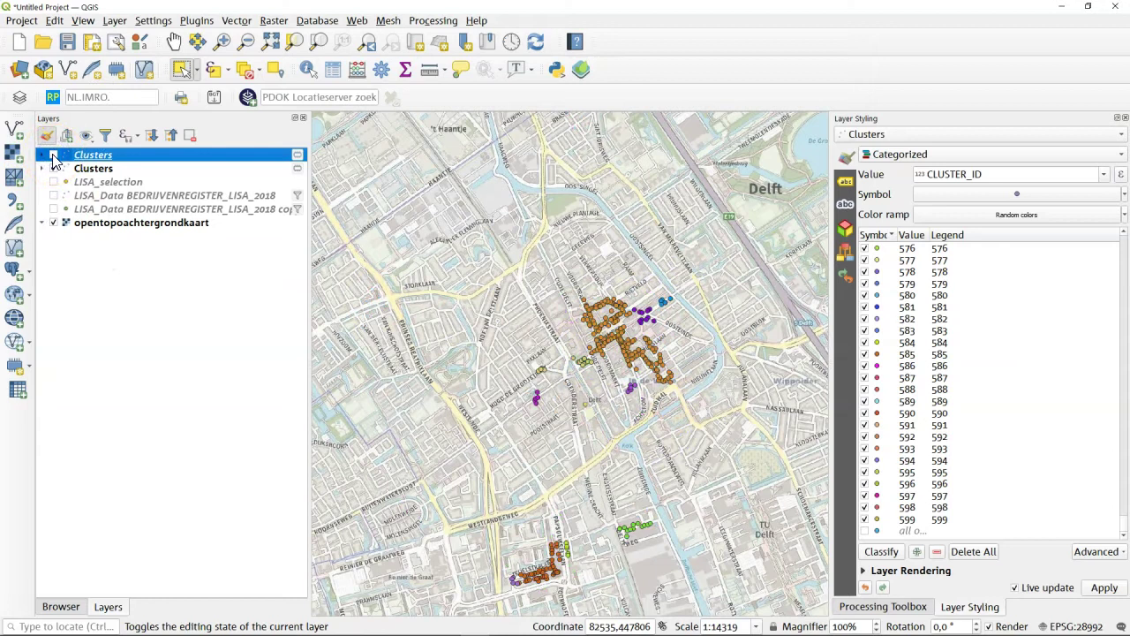
left_click(53, 157)
left_click(53, 156)
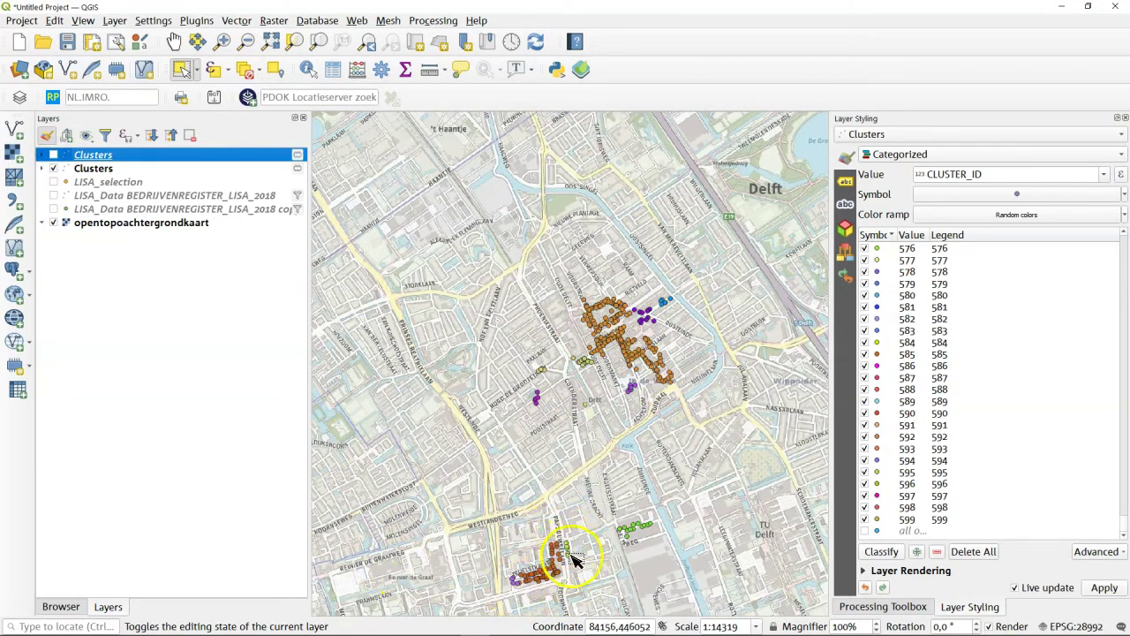
left_click(53, 156)
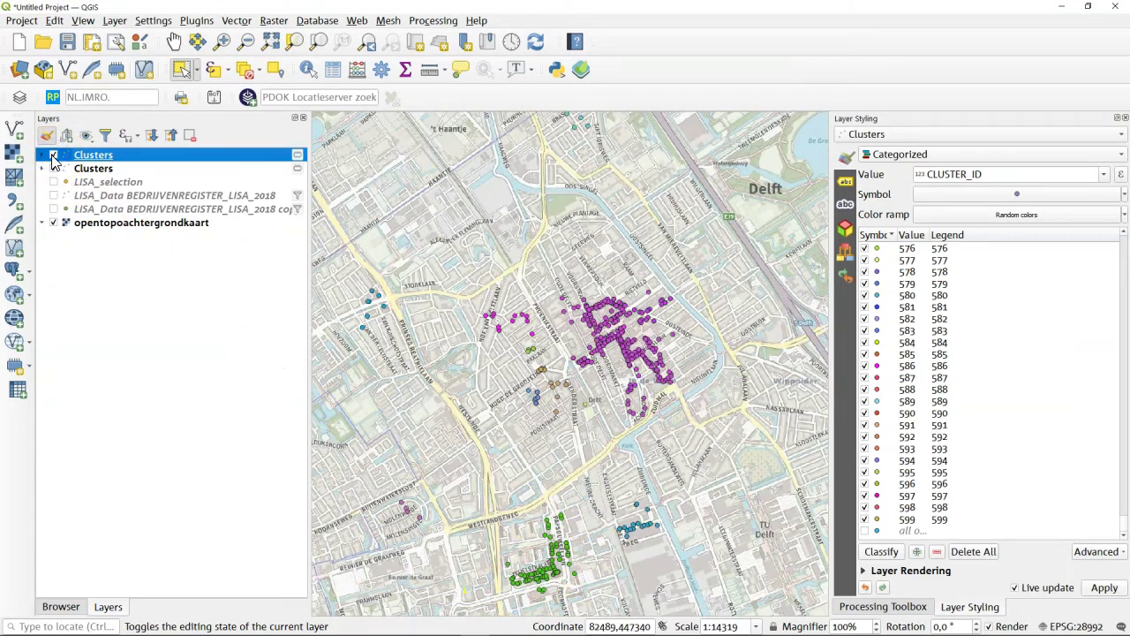
left_click(53, 157)
Zoom over to central Rotterdam and show the 100 m Clusters layer in place of the 50 m one.
scroll(466, 384, "down", 1)
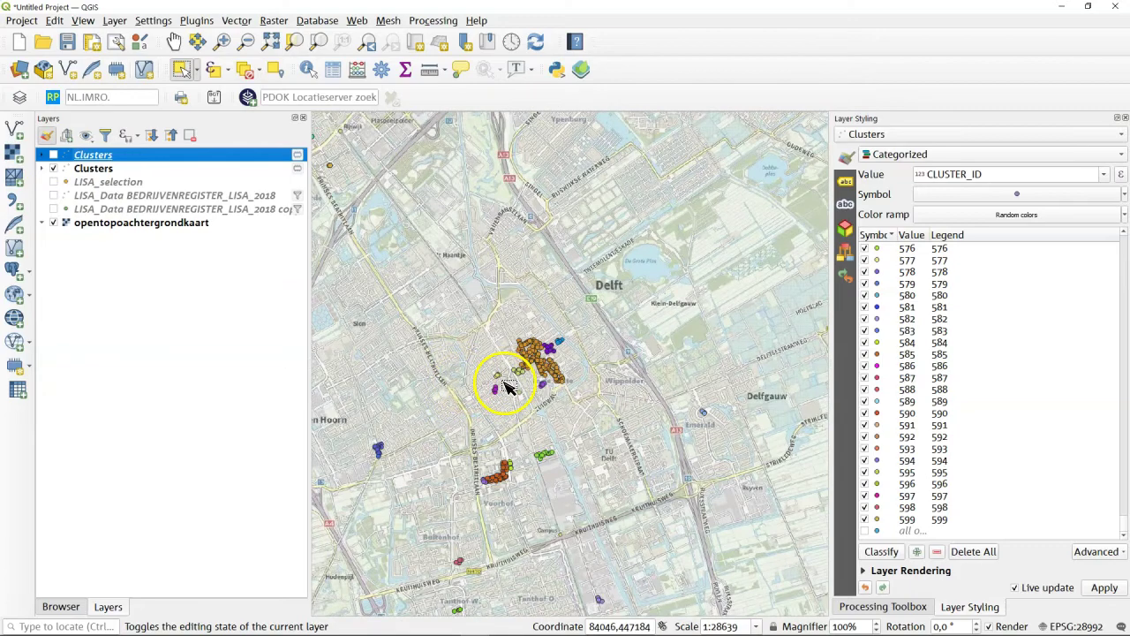
scroll(508, 386, "down", 2)
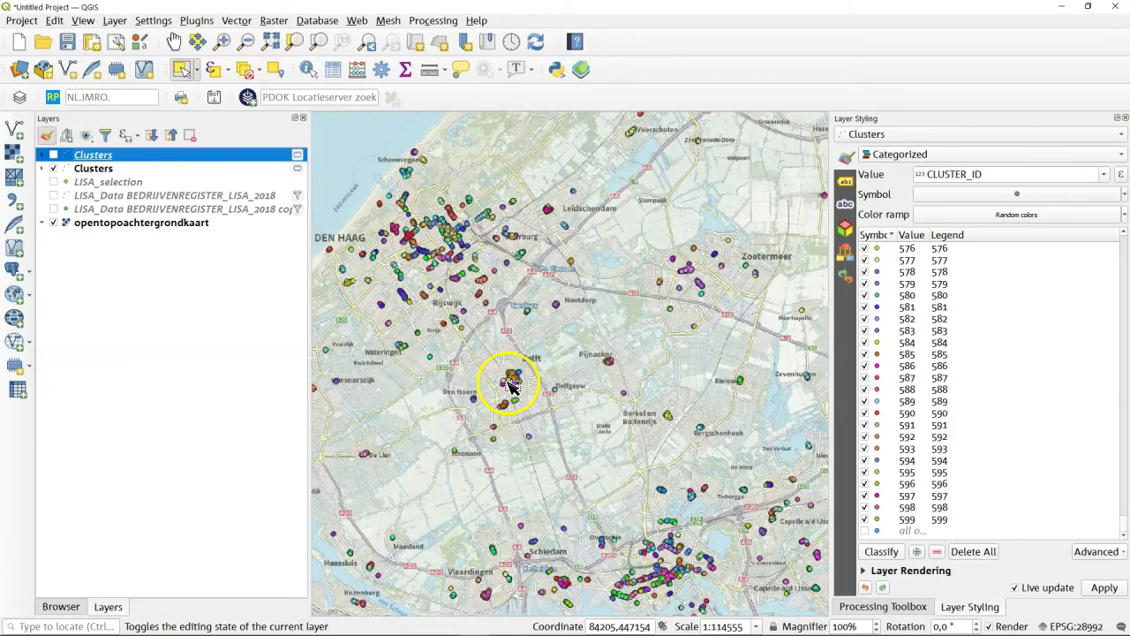
scroll(508, 384, "down", 1)
scroll(587, 504, "up", 1)
scroll(579, 459, "up", 1)
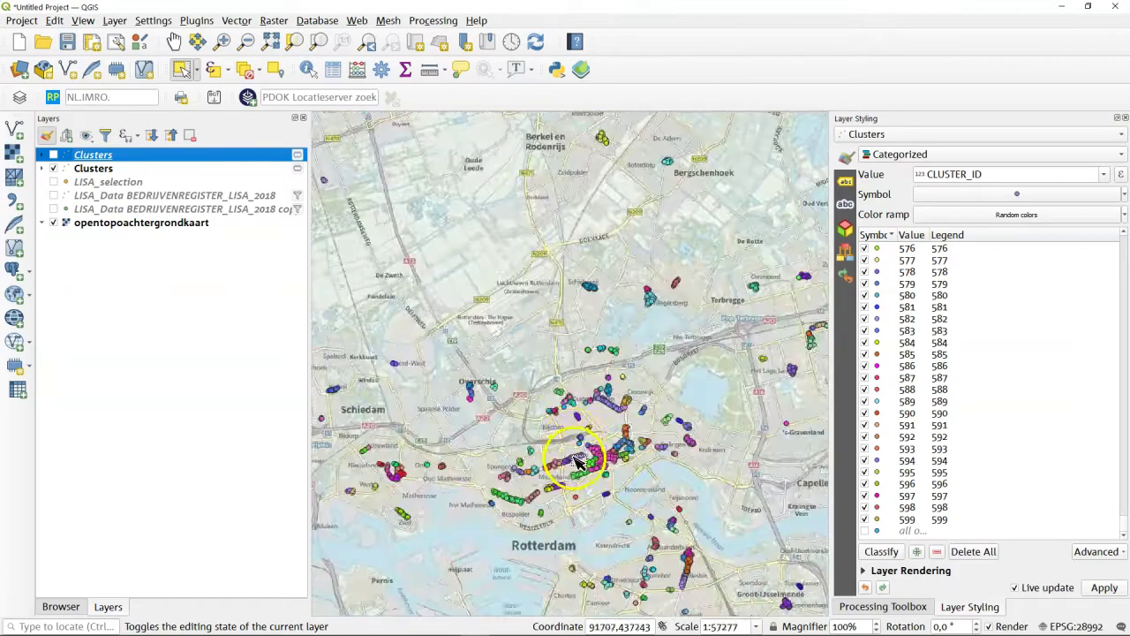
scroll(583, 472, "up", 1)
scroll(608, 535, "up", 1)
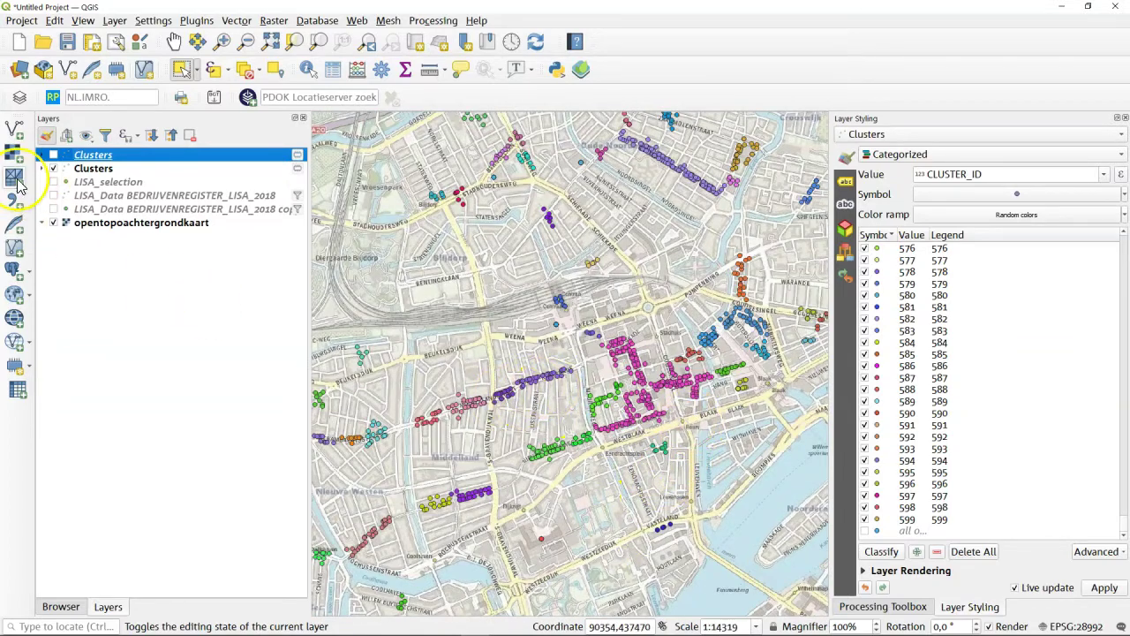
left_click(53, 155)
left_click(53, 168)
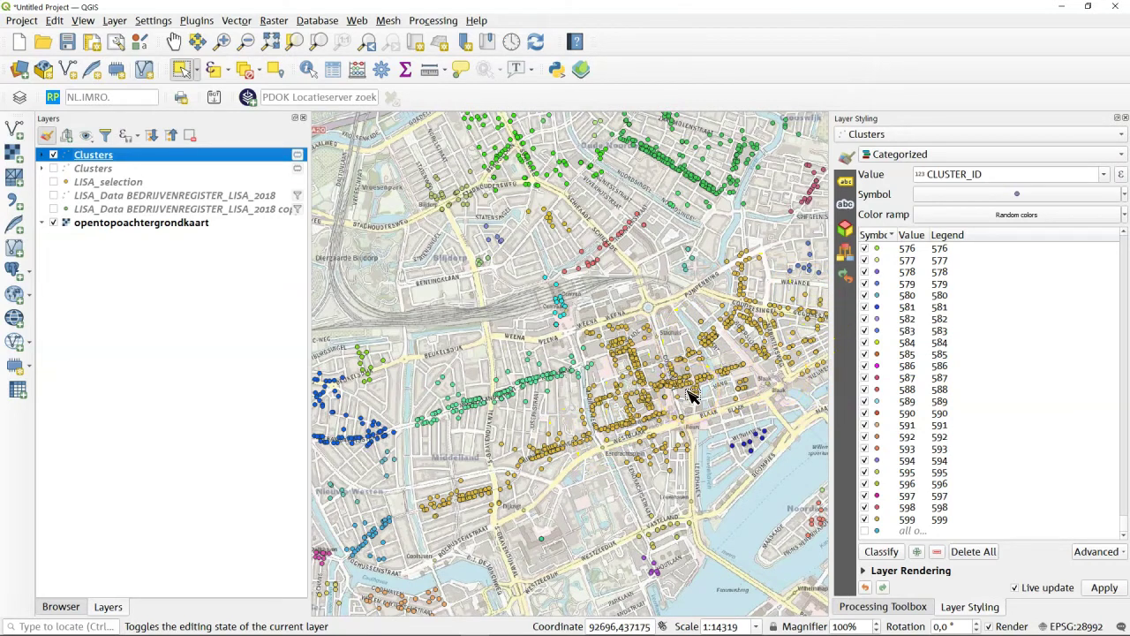
Switch back to the 50 m Clusters layer with the 100 m layer hidden, inspecting Rotterdam and Schiedam.
left_click(53, 154)
left_click(54, 168)
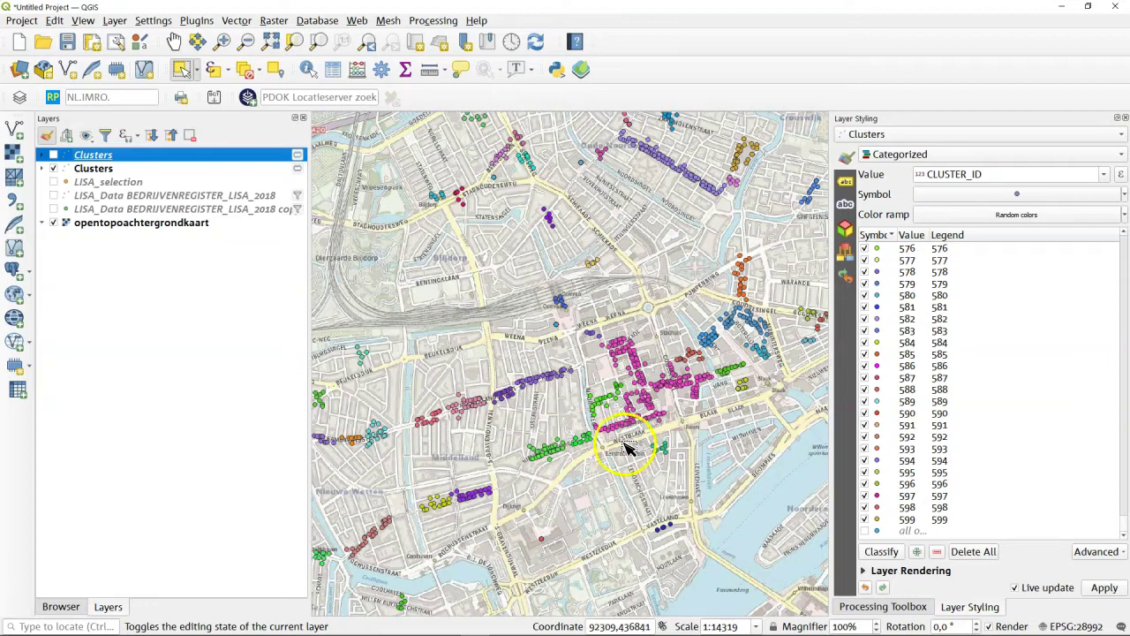
scroll(629, 453, "down", 2)
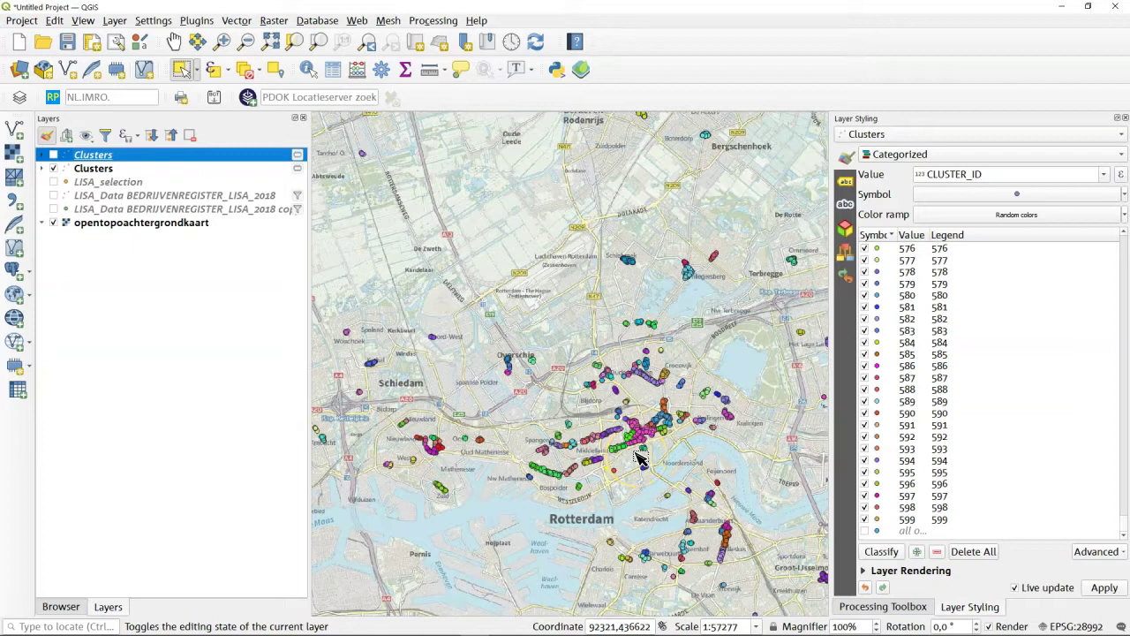
left_click(638, 445)
left_click(635, 442)
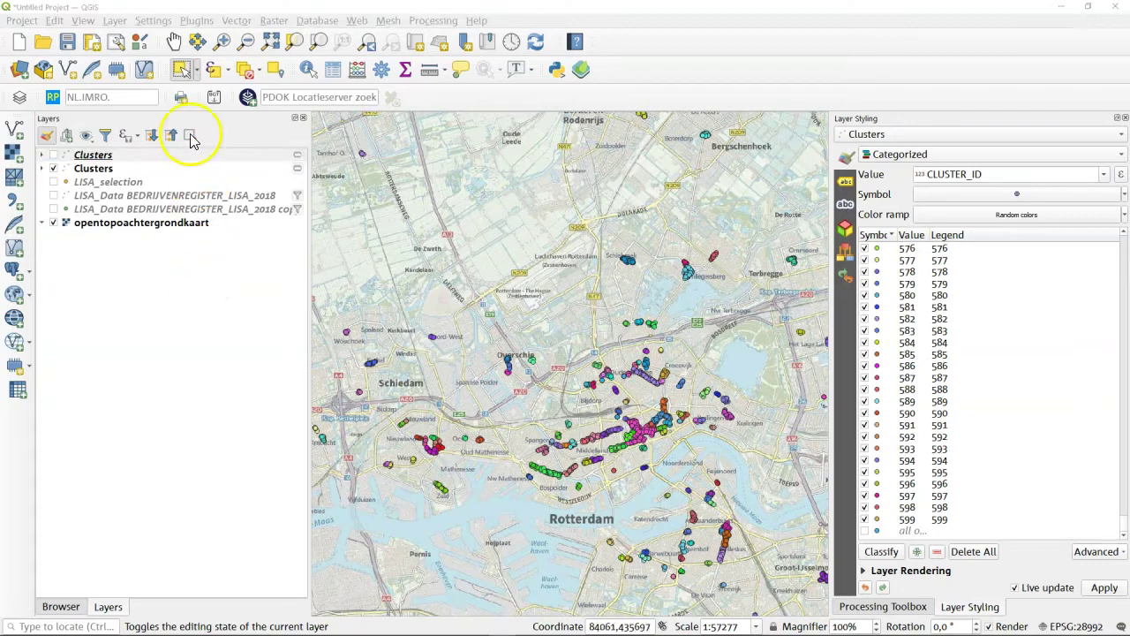
Pan back to Delft and show the 100 m Clusters layer over the LISA_Data heatmap, hiding the 50 m layer.
left_click(174, 42)
left_click_drag(347, 197, 555, 398)
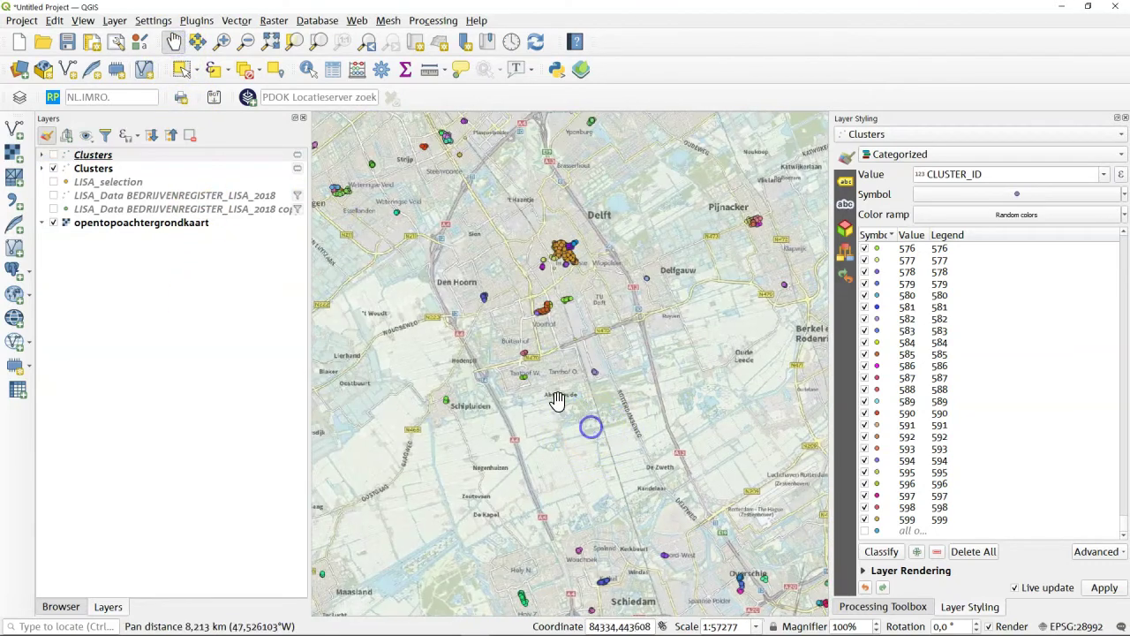
scroll(577, 351, "up", 1)
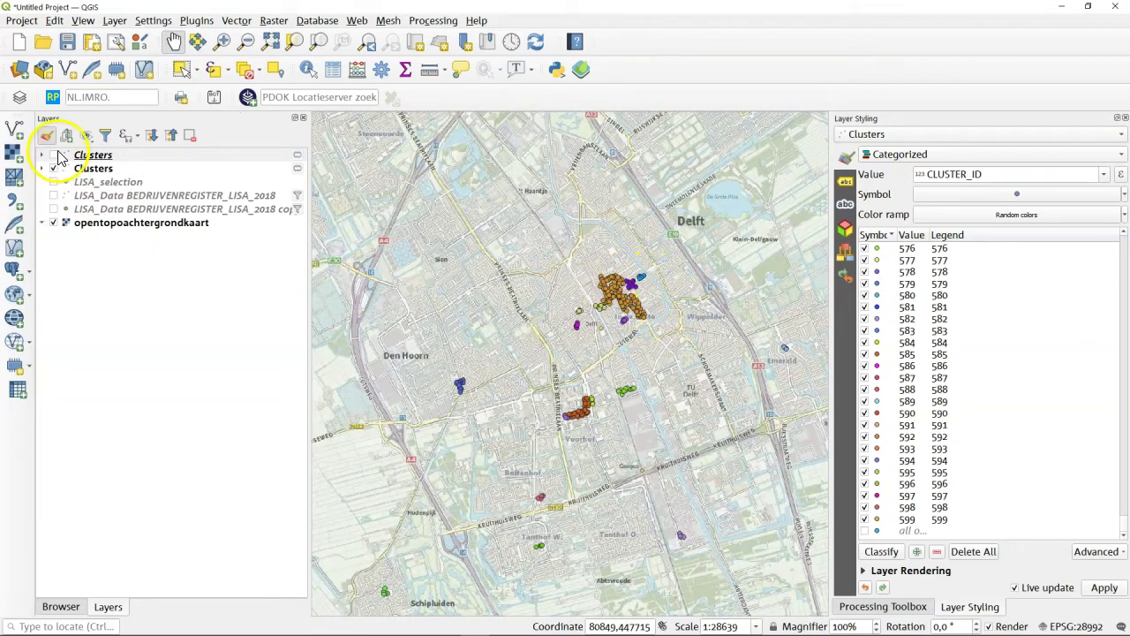
left_click(53, 155)
left_click(53, 168)
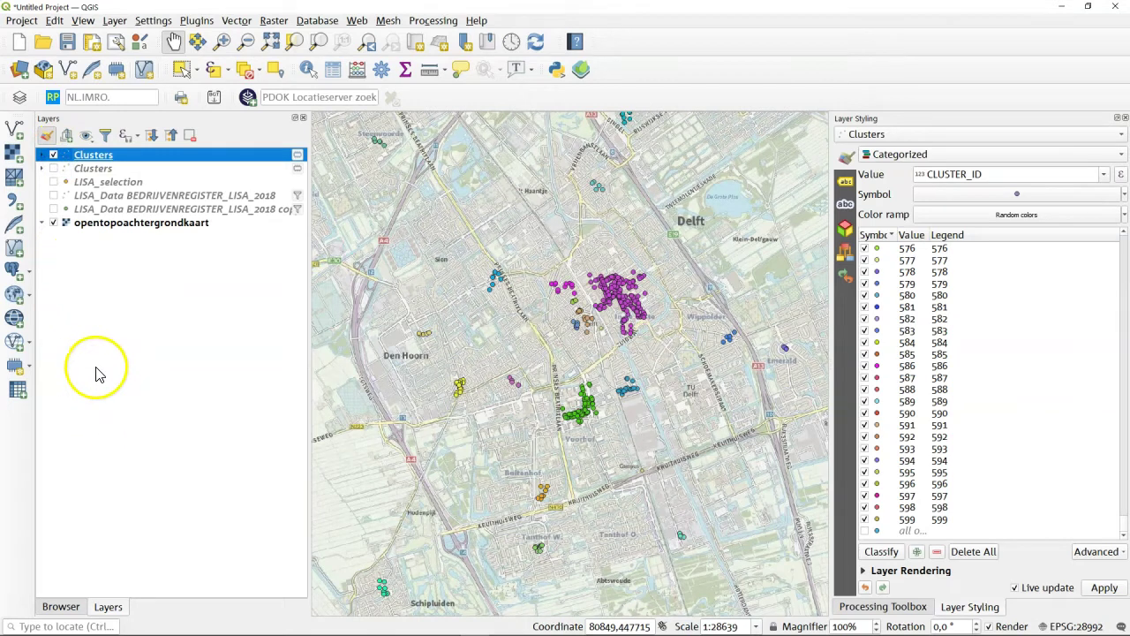
left_click(53, 195)
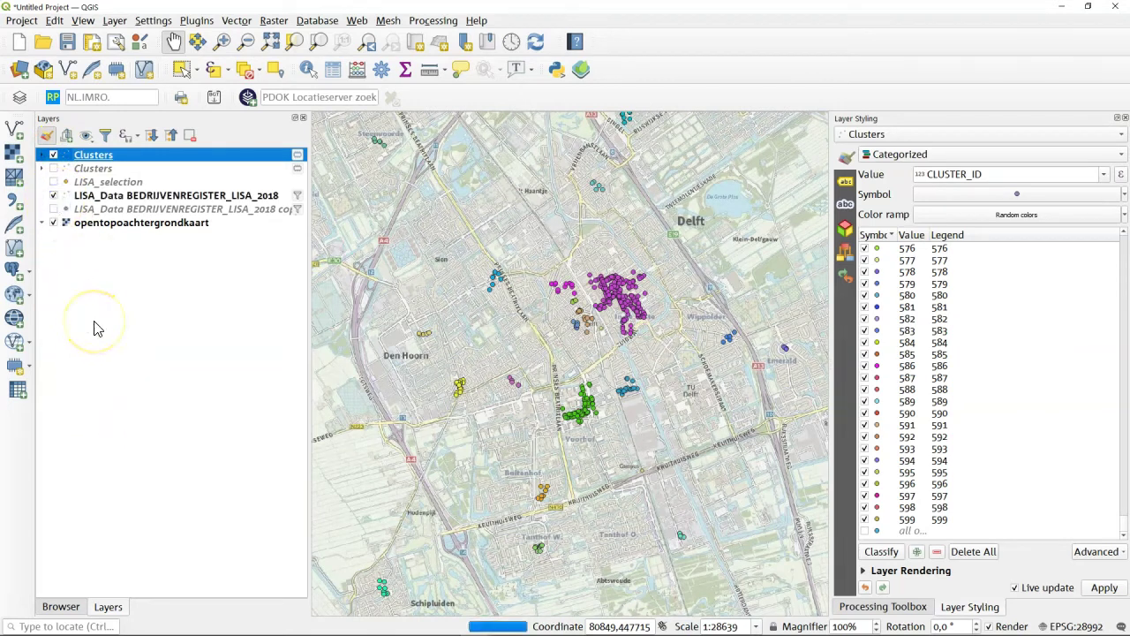